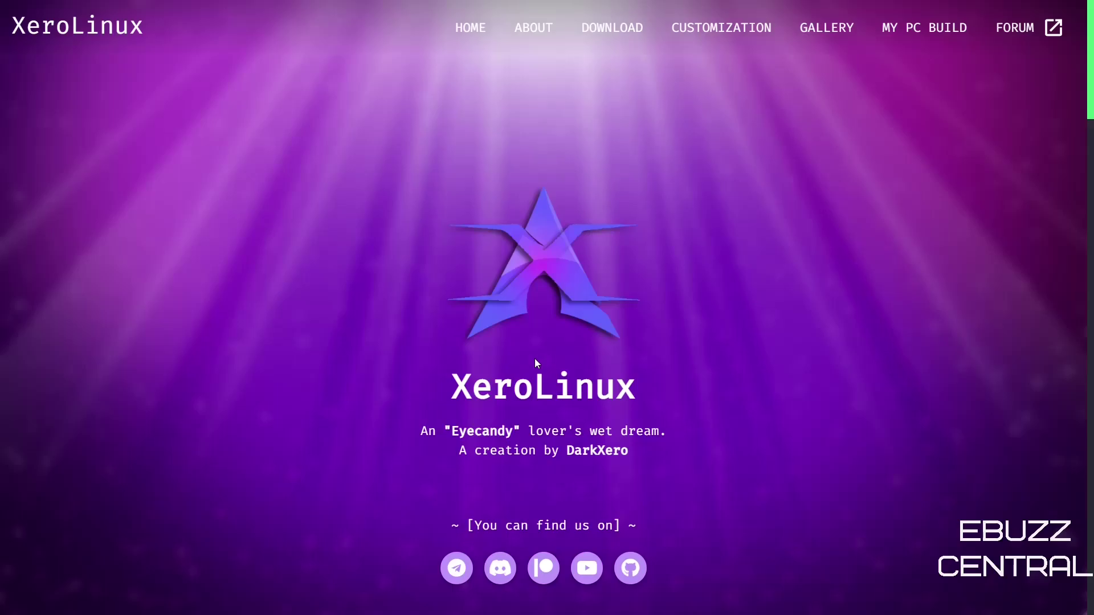
# Scroll through the About XeroLinux edition descriptions down to the Main, GNOME and XFCE edition cards
pyautogui.scroll(-5, 565, 349)
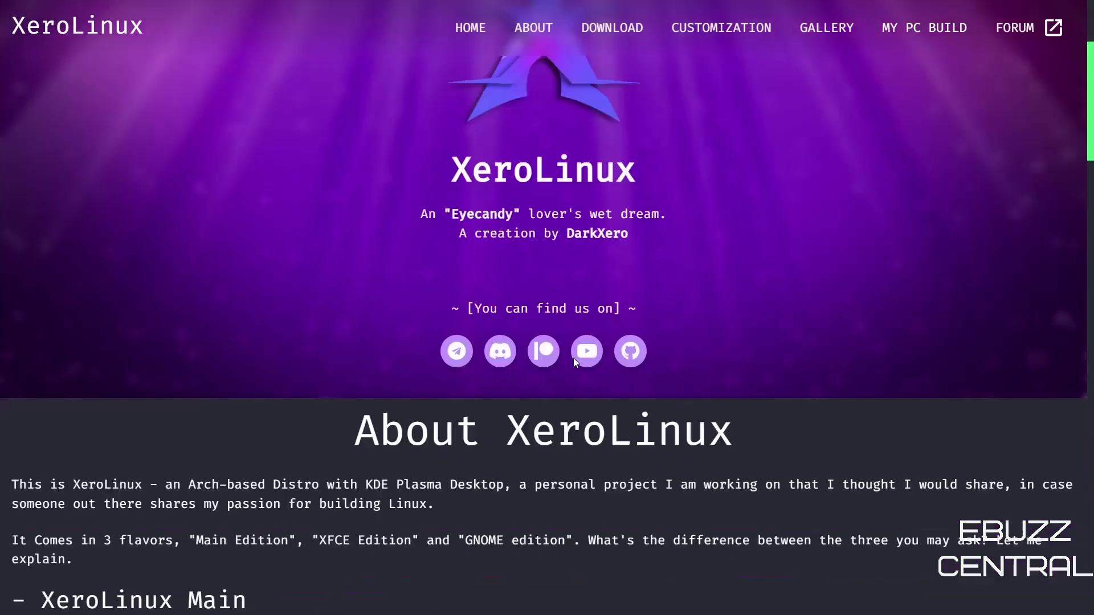
pyautogui.scroll(5, 572, 353)
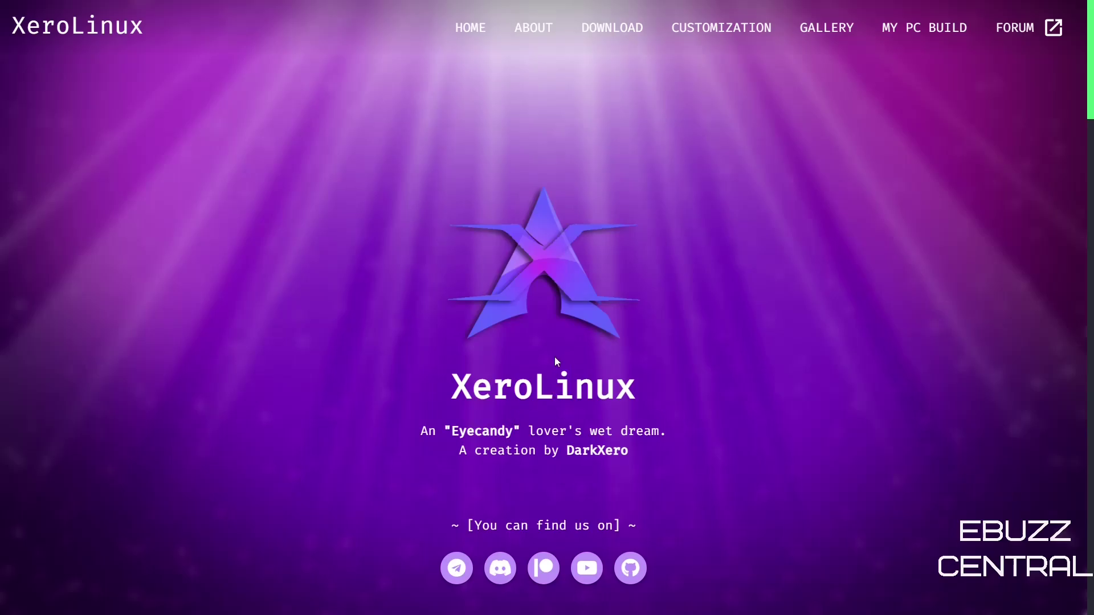
pyautogui.scroll(-7, 556, 358)
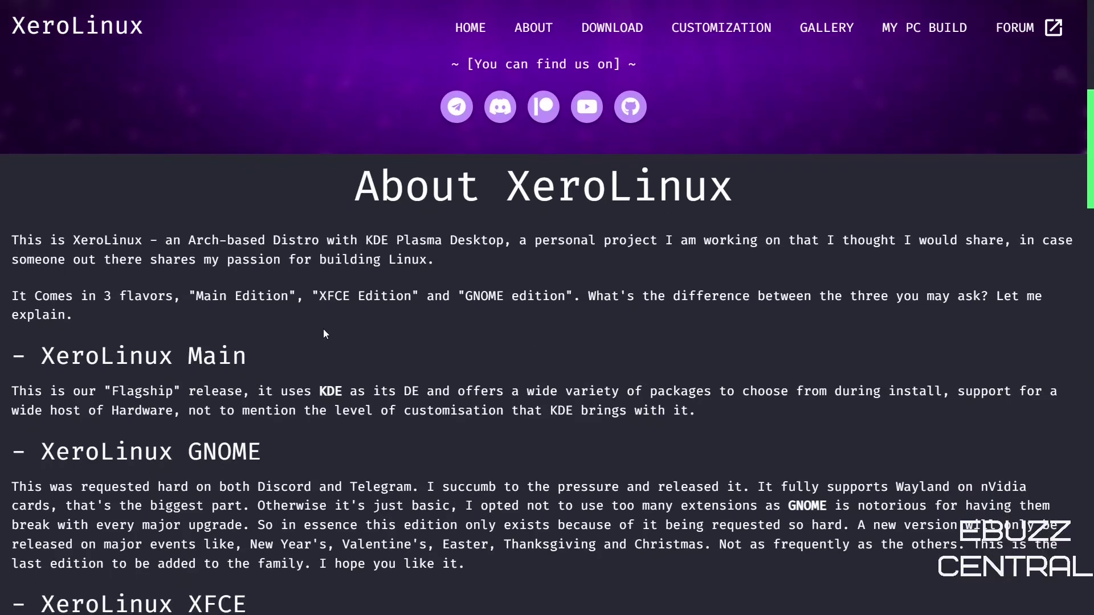
pyautogui.scroll(-3, 307, 353)
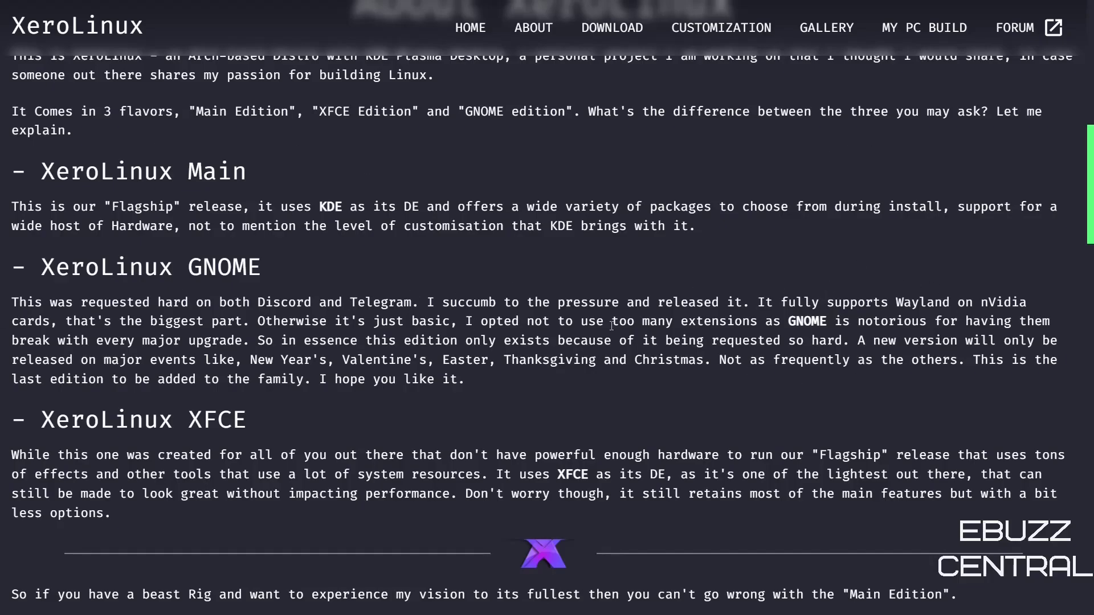
pyautogui.scroll(-10, 653, 301)
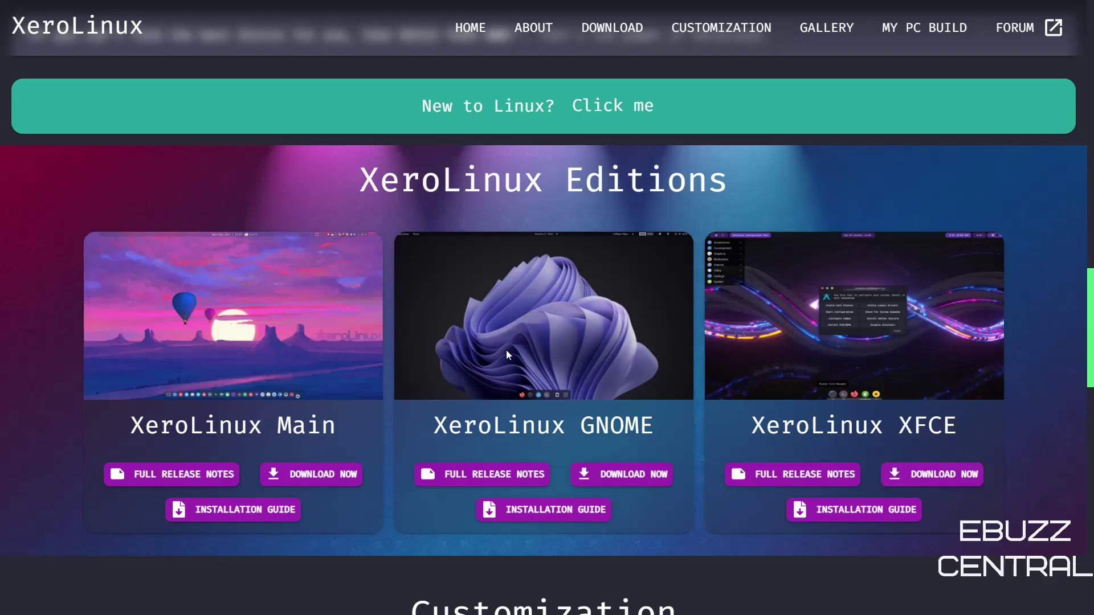
# Scroll down through the homepage's Customization and Gallery sections
pyautogui.scroll(-7, 555, 335)
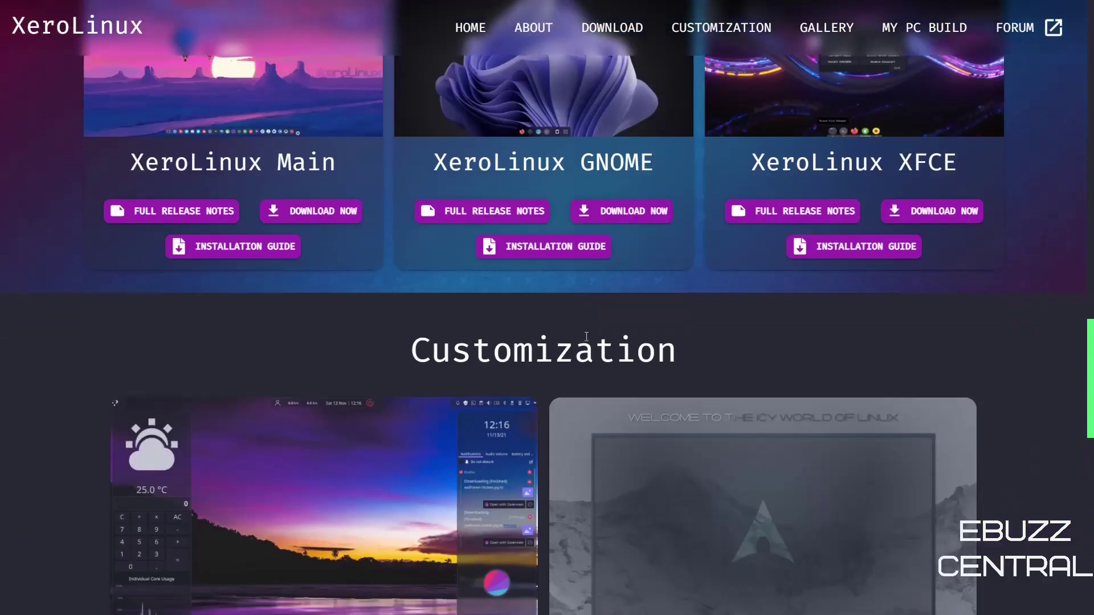
pyautogui.scroll(-3, 412, 332)
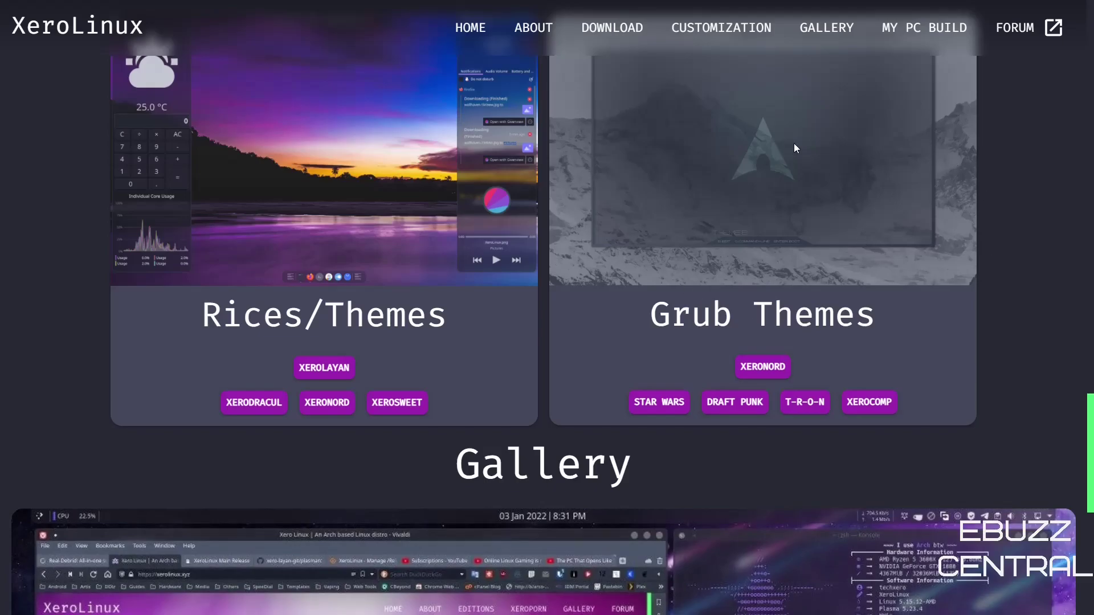
pyautogui.scroll(-4, 753, 207)
pyautogui.scroll(-3, 716, 291)
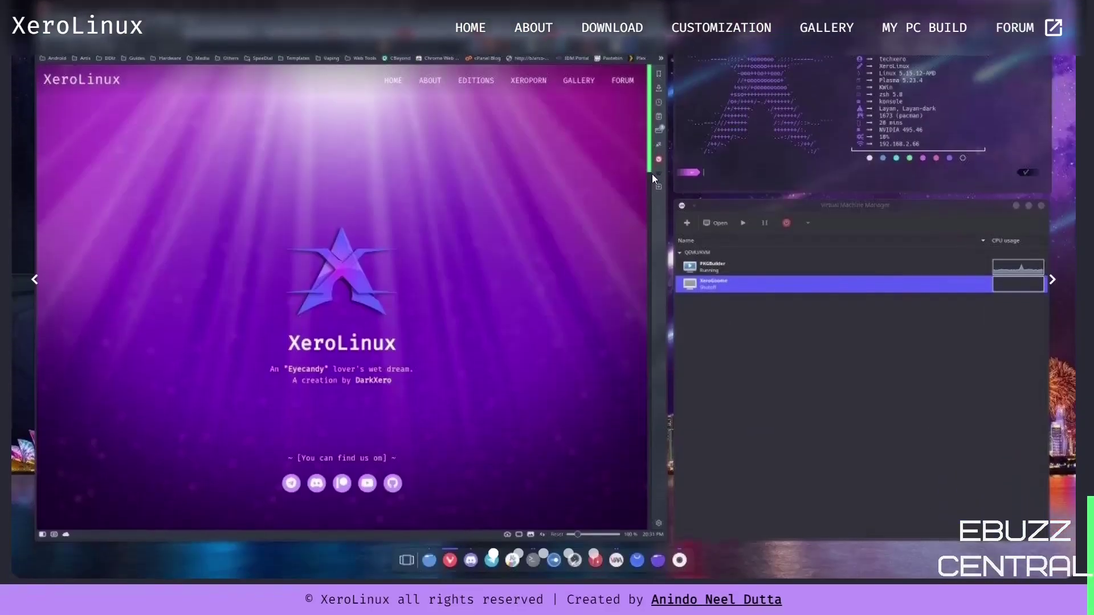
pyautogui.scroll(10, 621, 307)
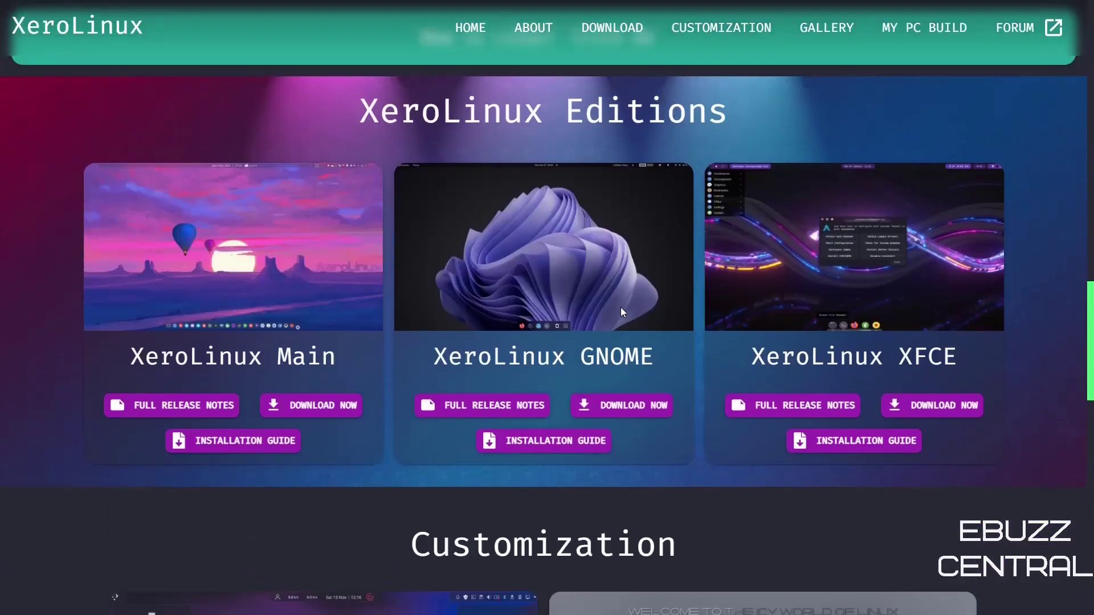
pyautogui.scroll(15, 621, 308)
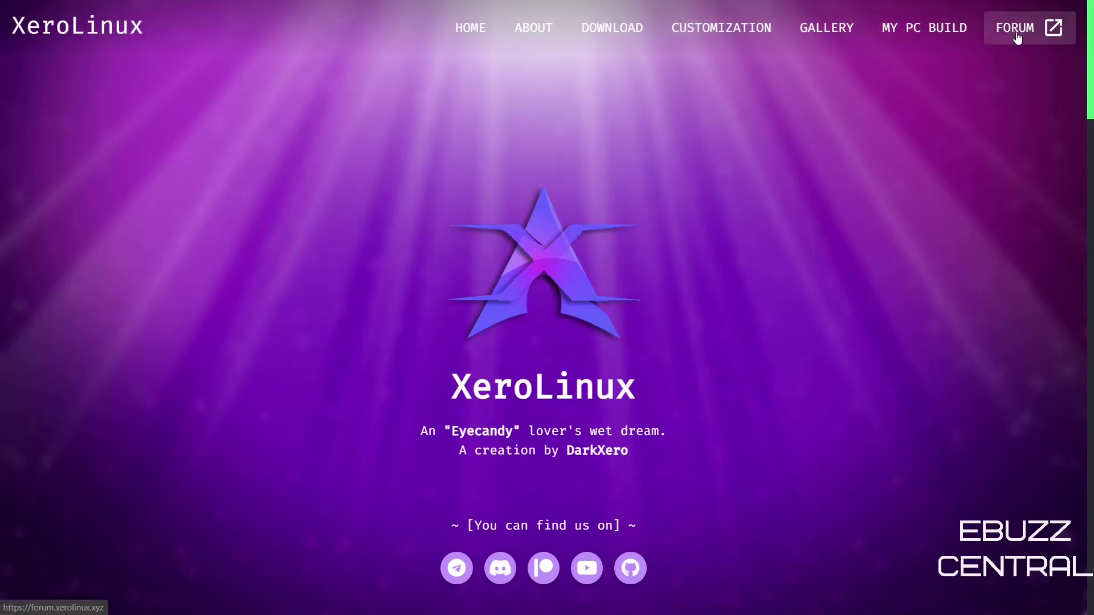
# Scroll back over the gallery and return to the top of the homepage
pyautogui.scroll(-15, 902, 167)
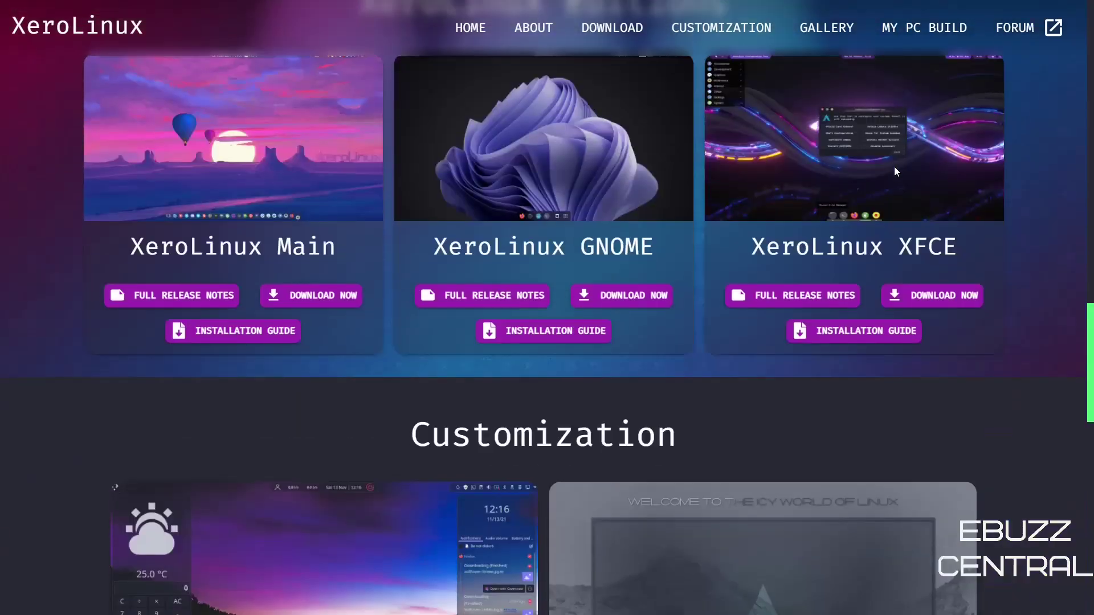
pyautogui.scroll(-15, 894, 166)
pyautogui.scroll(8, 884, 183)
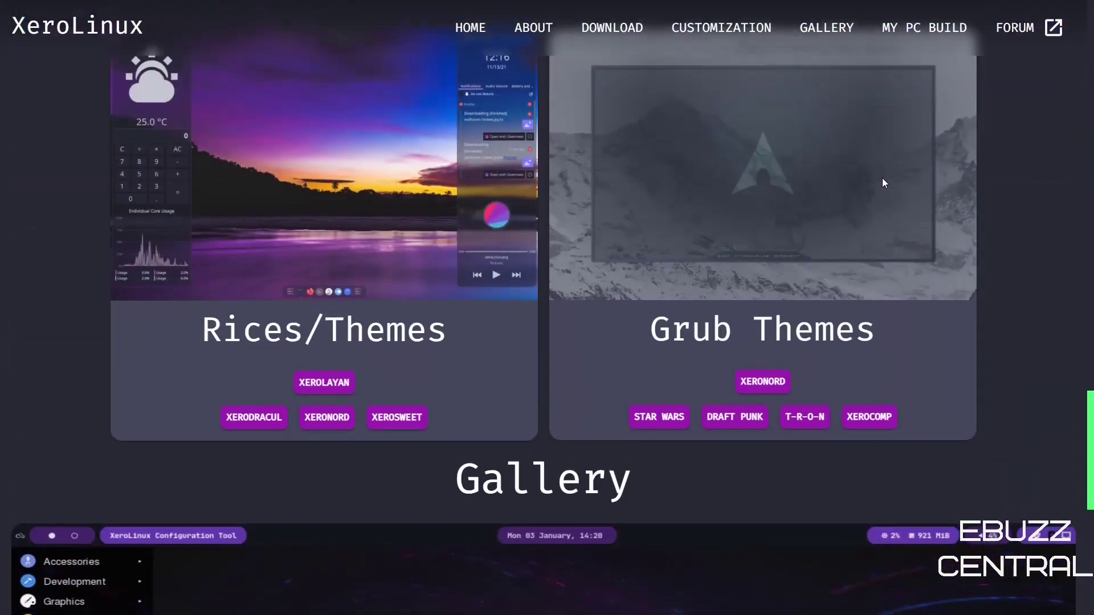
pyautogui.scroll(20, 881, 180)
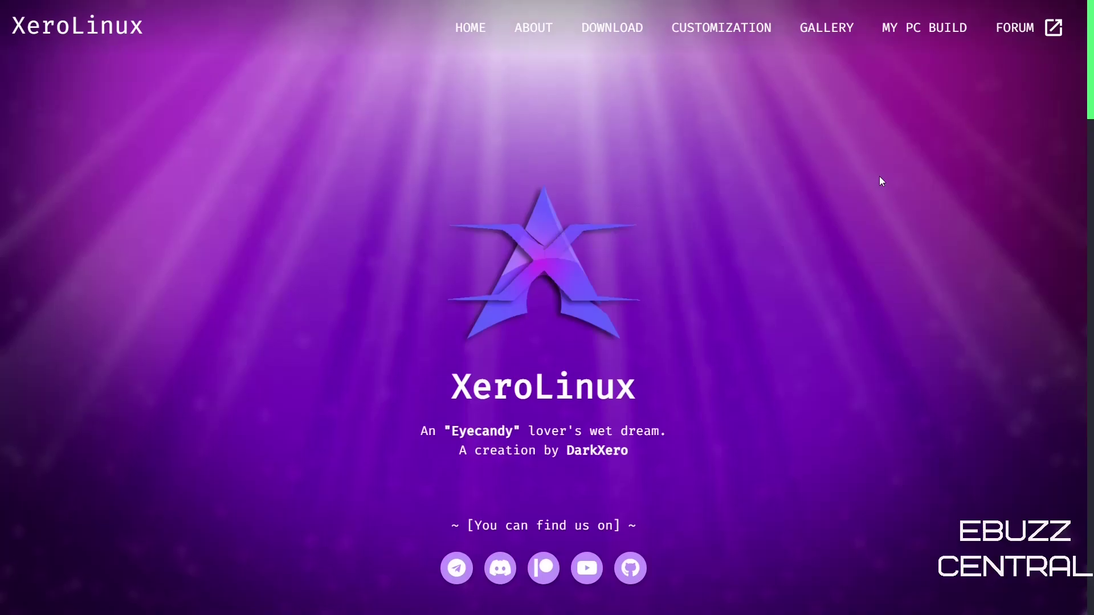
pyautogui.scroll(-8, 880, 181)
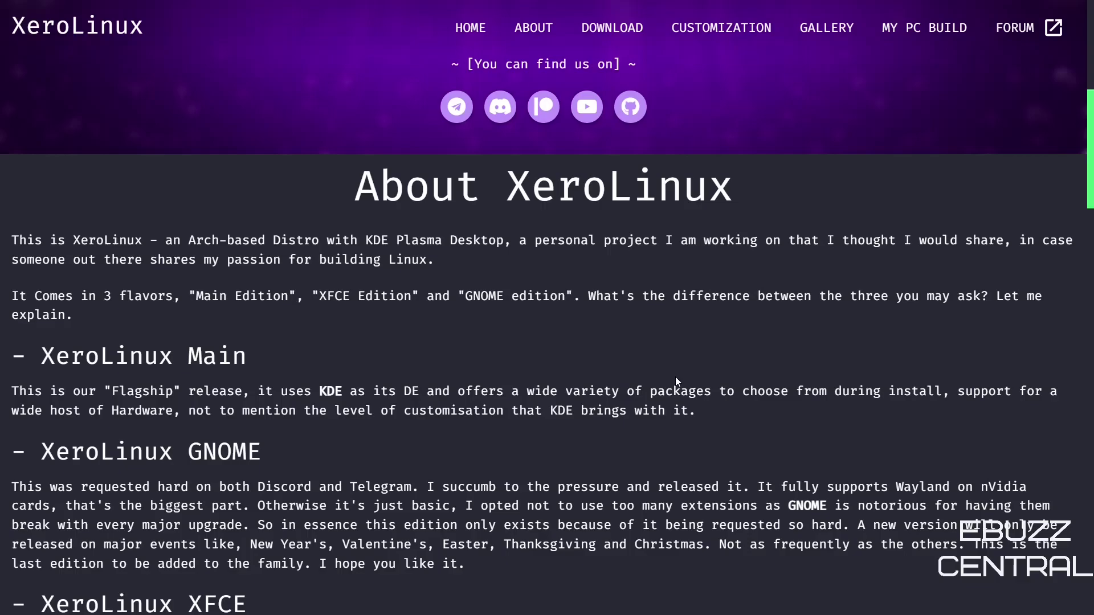
pyautogui.scroll(6, 673, 374)
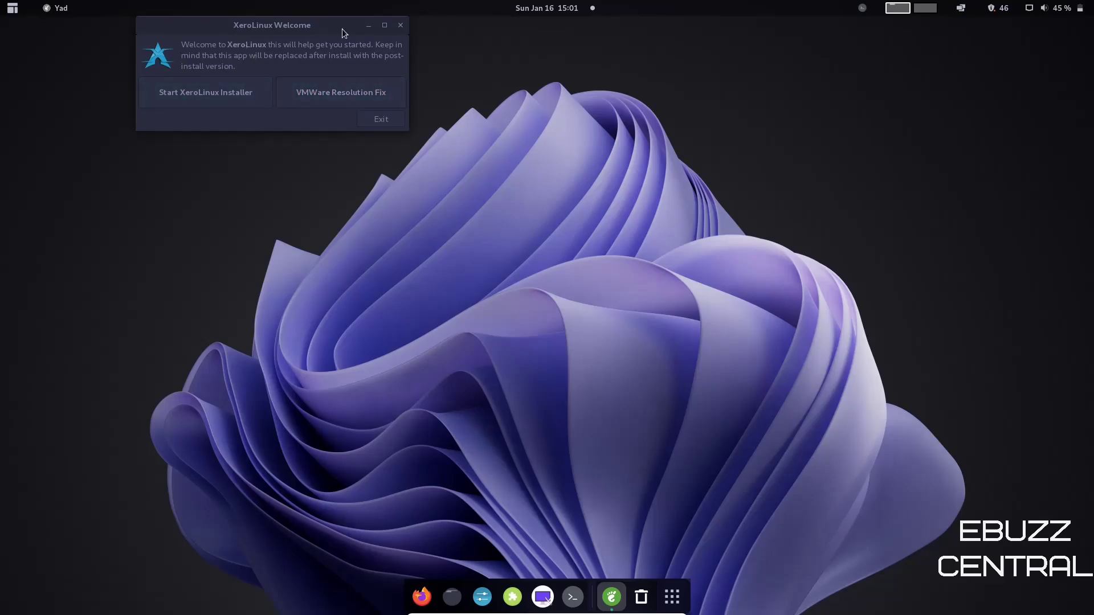
# Move, maximize, restore and enlarge the XeroLinux Welcome window, then close it
pyautogui.moveTo(280, 29); pyautogui.dragTo(464, 103)
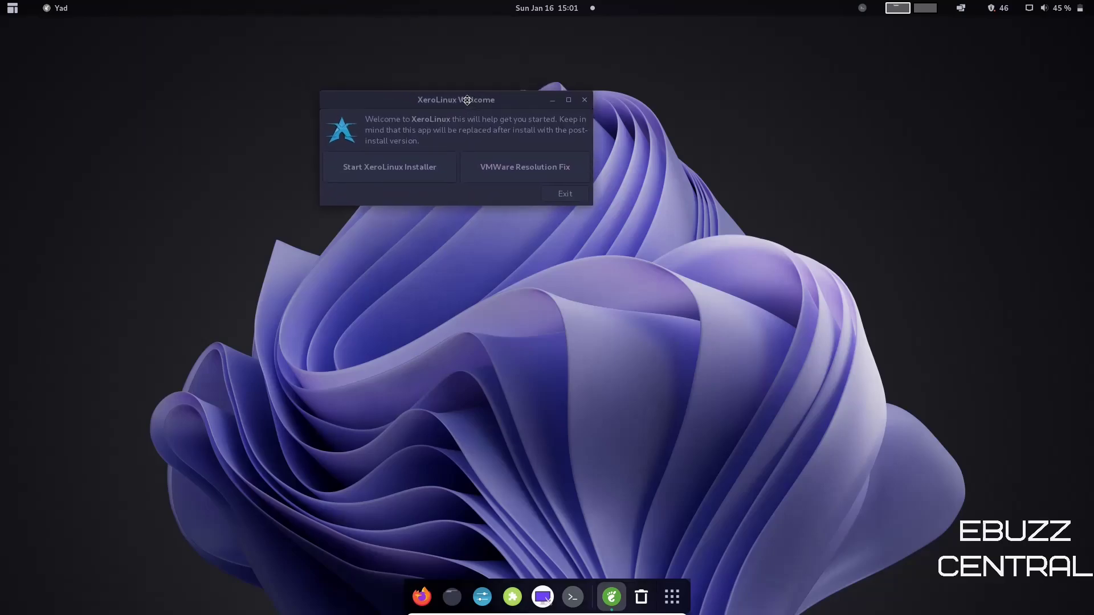
pyautogui.click(569, 101)
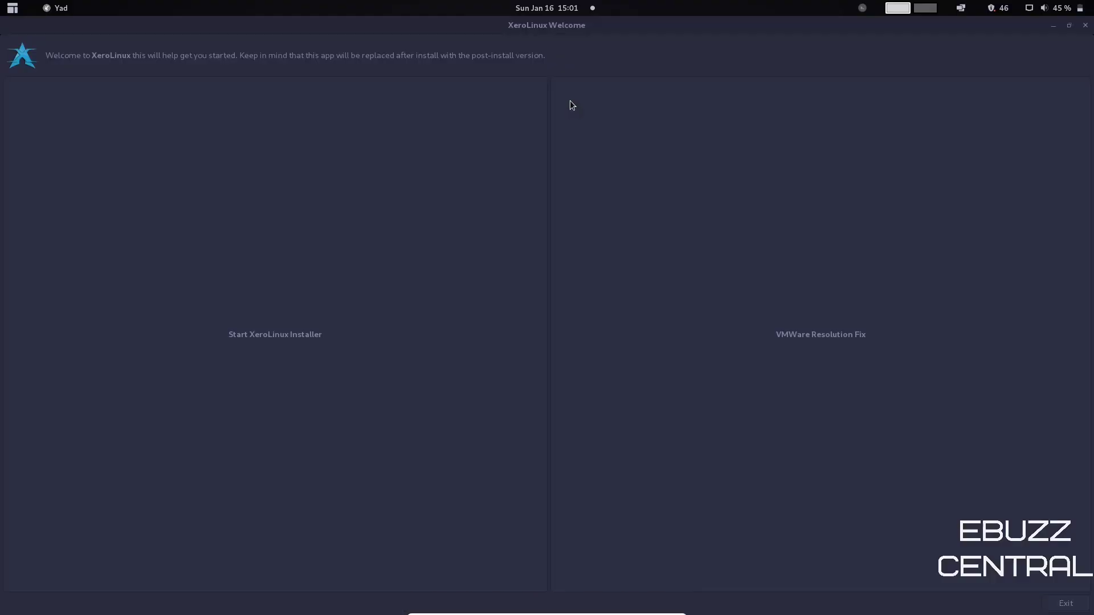
pyautogui.click(1069, 26)
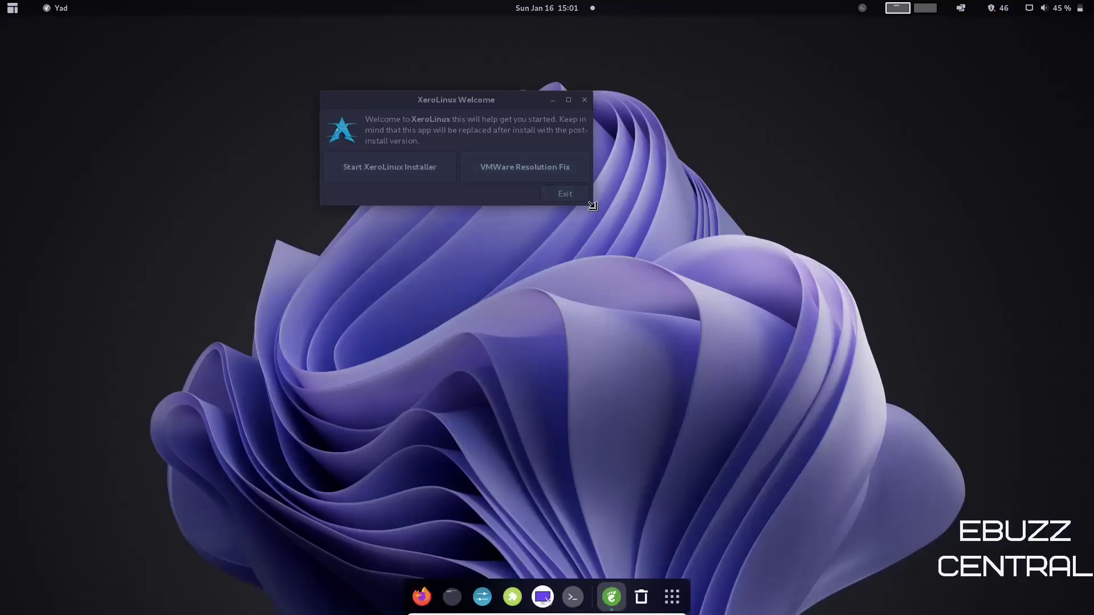
pyautogui.moveTo(593, 208); pyautogui.dragTo(655, 274)
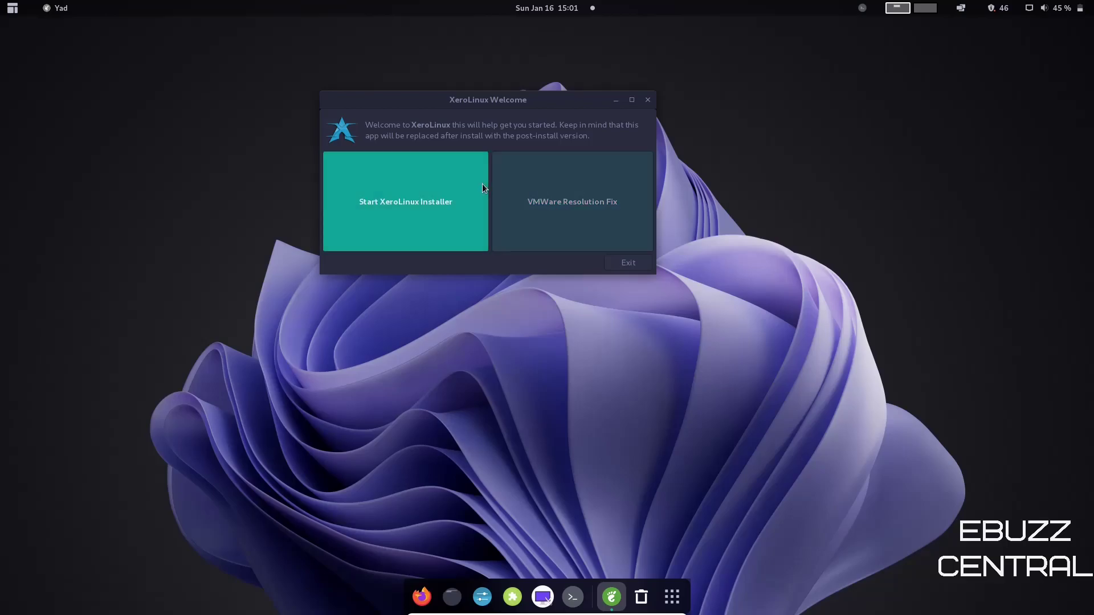
pyautogui.moveTo(541, 103); pyautogui.dragTo(549, 164)
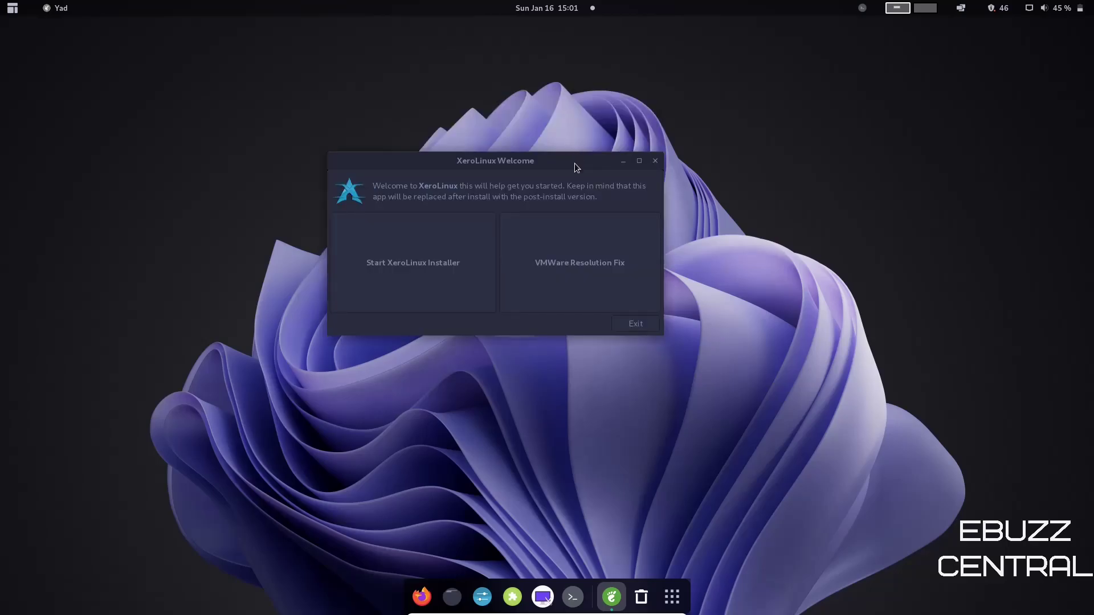
pyautogui.click(655, 161)
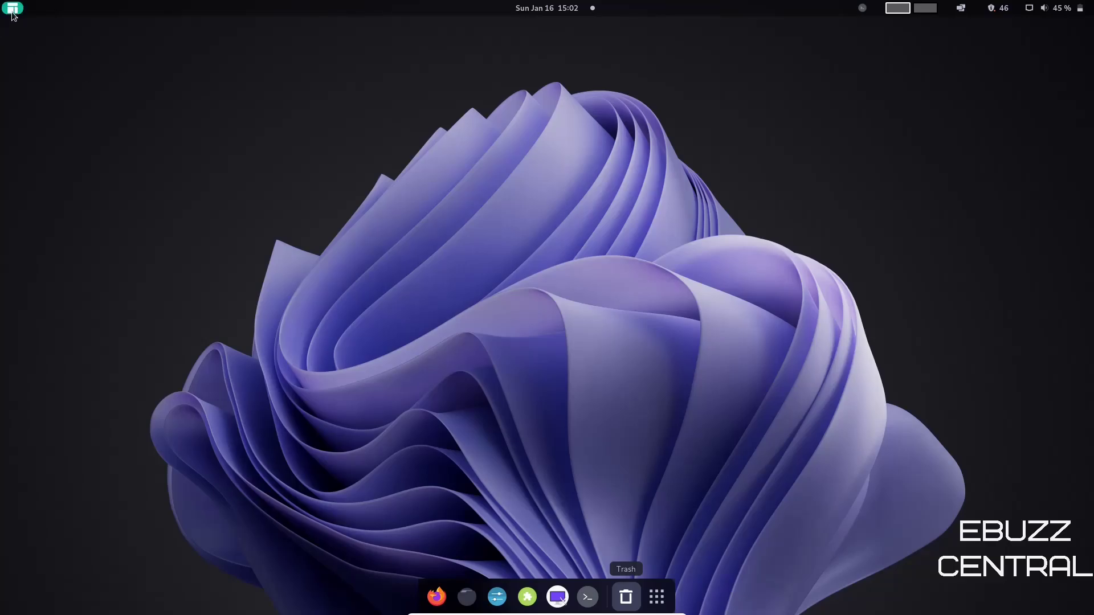
pyautogui.click(12, 9)
pyautogui.click(12, 8)
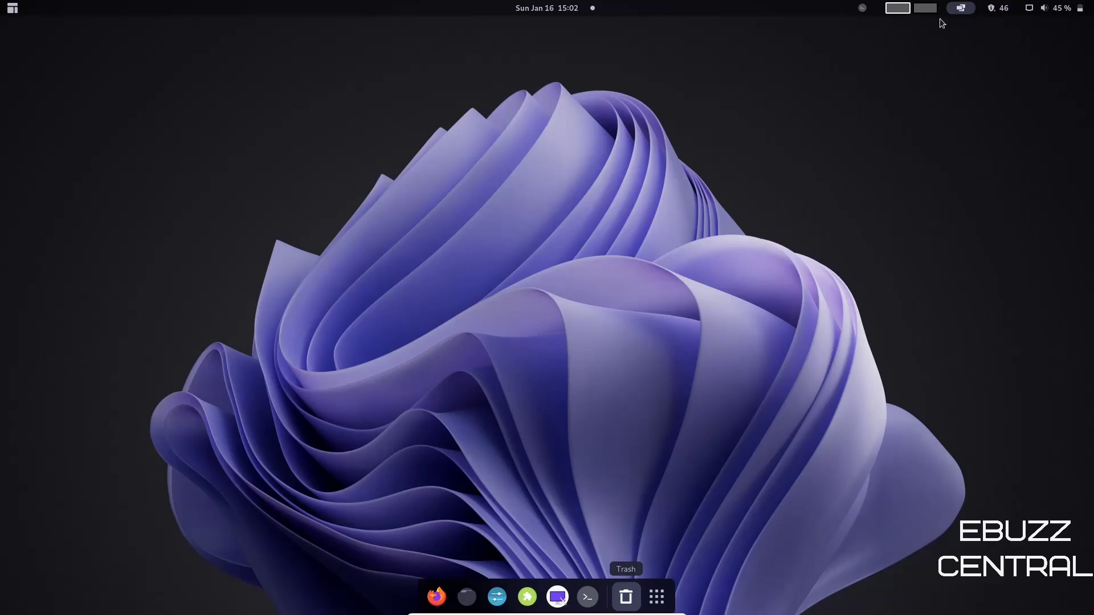
# Launch Terminal, the Home folder and Tweaks from the dock, and turn on Tile Windows
pyautogui.click(587, 596)
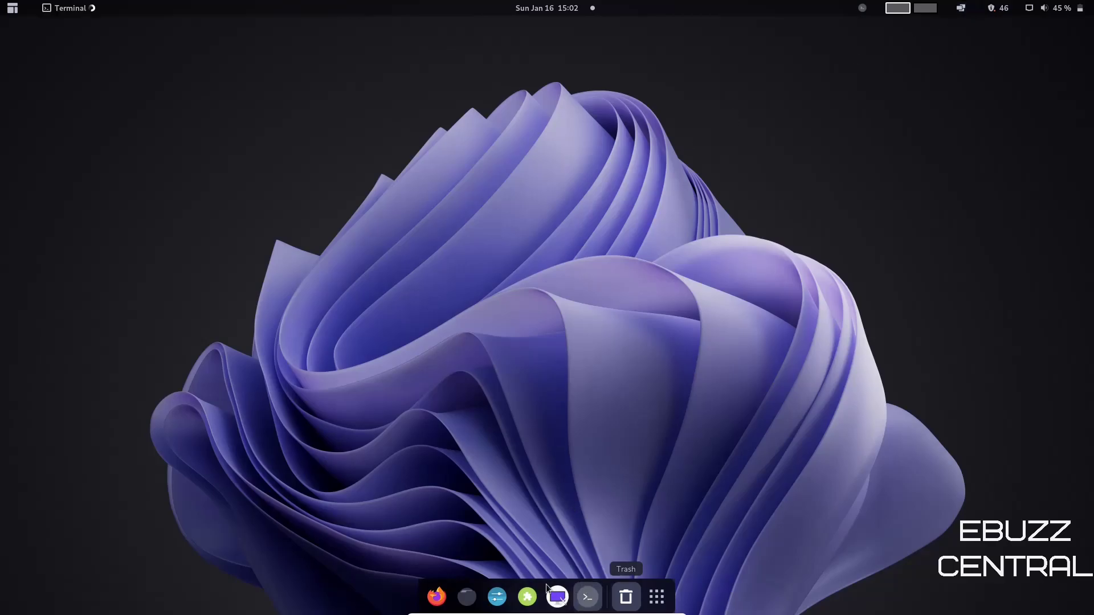
pyautogui.click(467, 600)
pyautogui.click(498, 596)
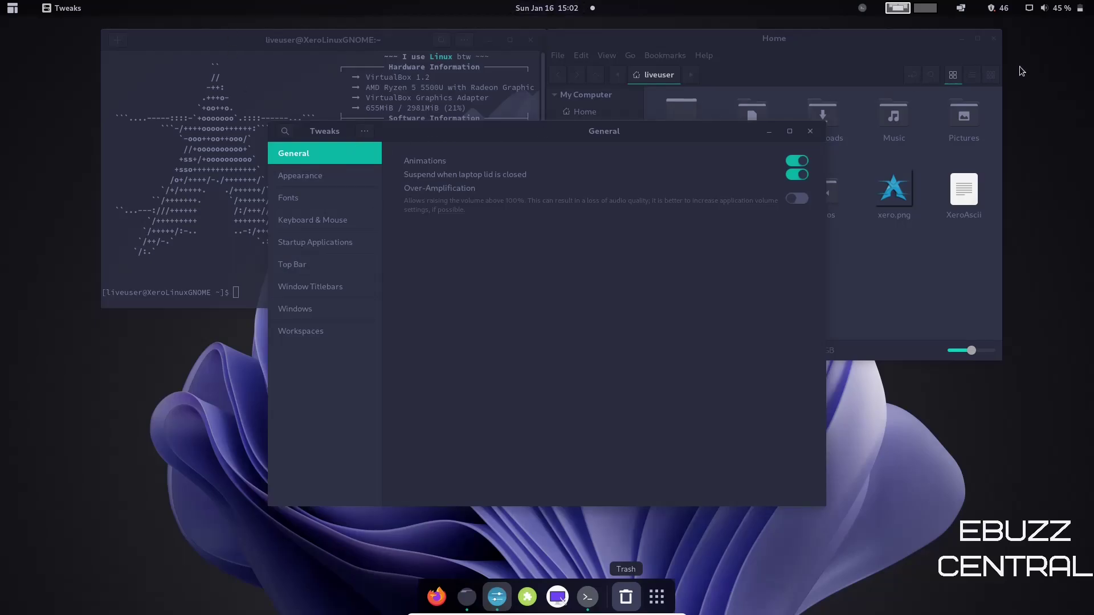
pyautogui.click(960, 8)
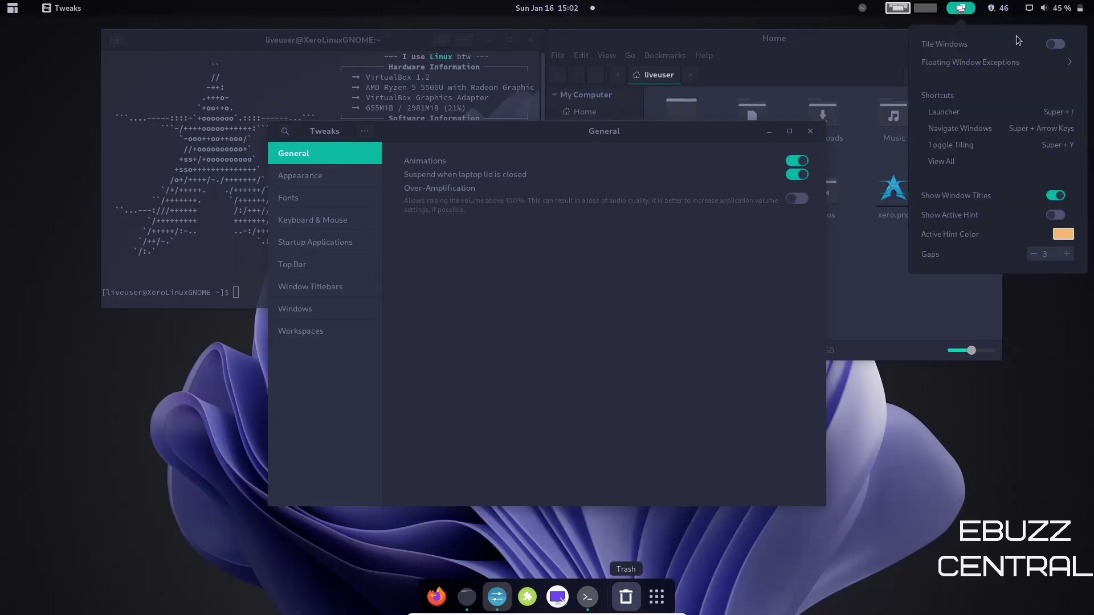
pyautogui.click(1055, 45)
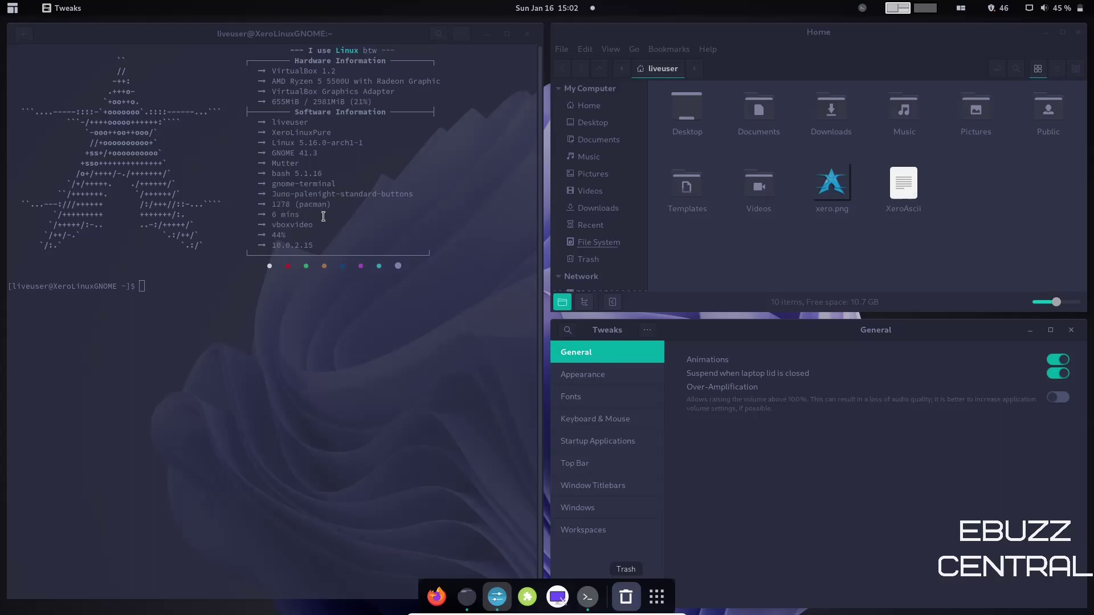
# Run htop in the terminal, then run top instead when htop isn't found
pyautogui.click(142, 286)
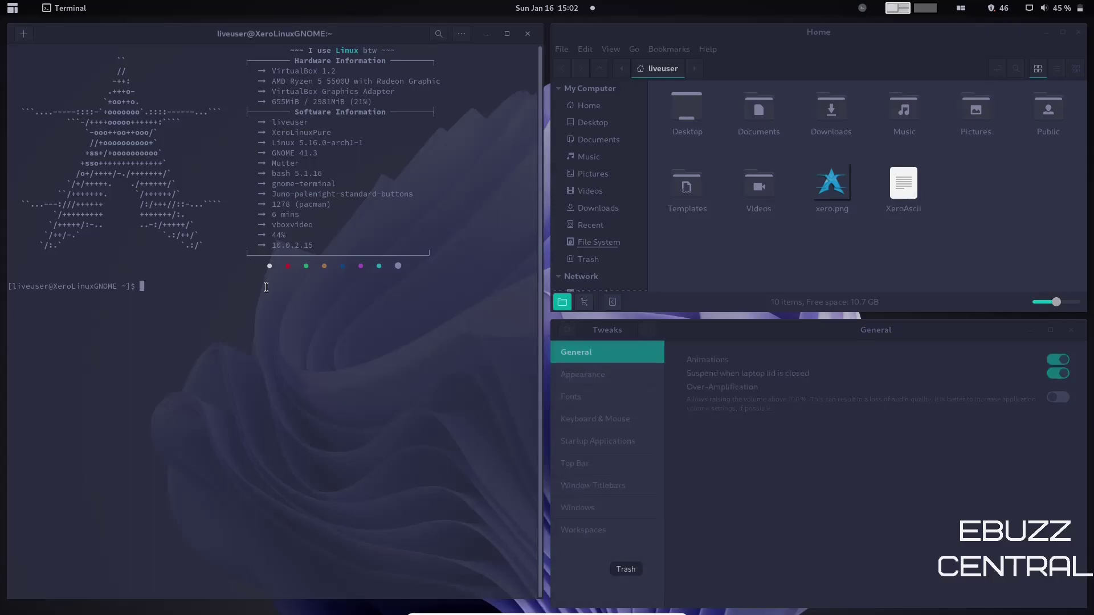
pyautogui.write('htop')
pyautogui.press('Return')
pyautogui.write('top')
pyautogui.press('Return')
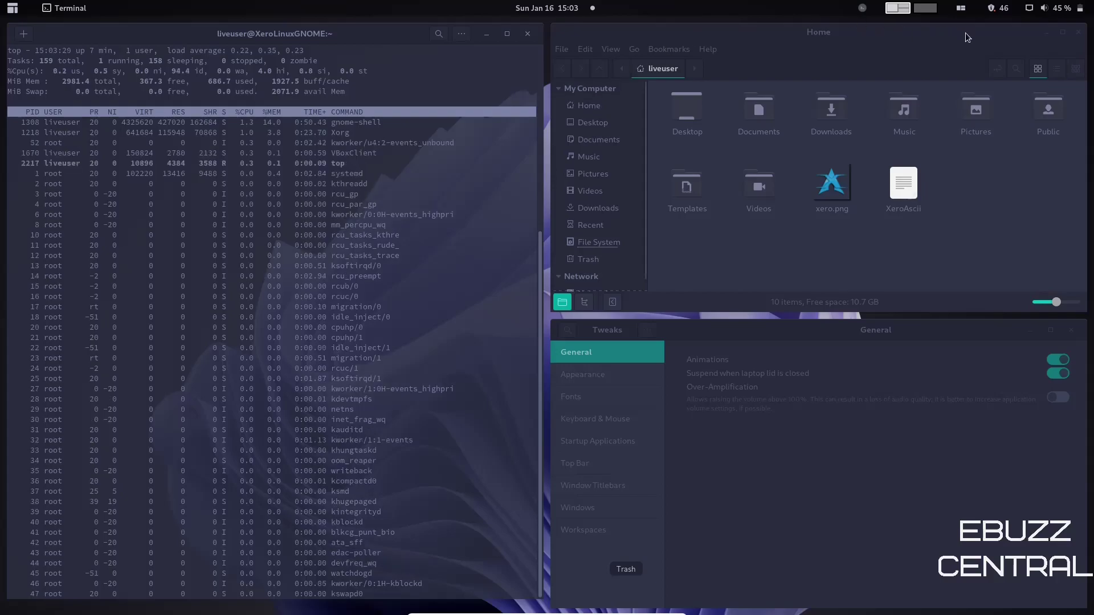
# Switch Tile Windows off, close the terminal despite top running, and close the Home window
pyautogui.click(960, 9)
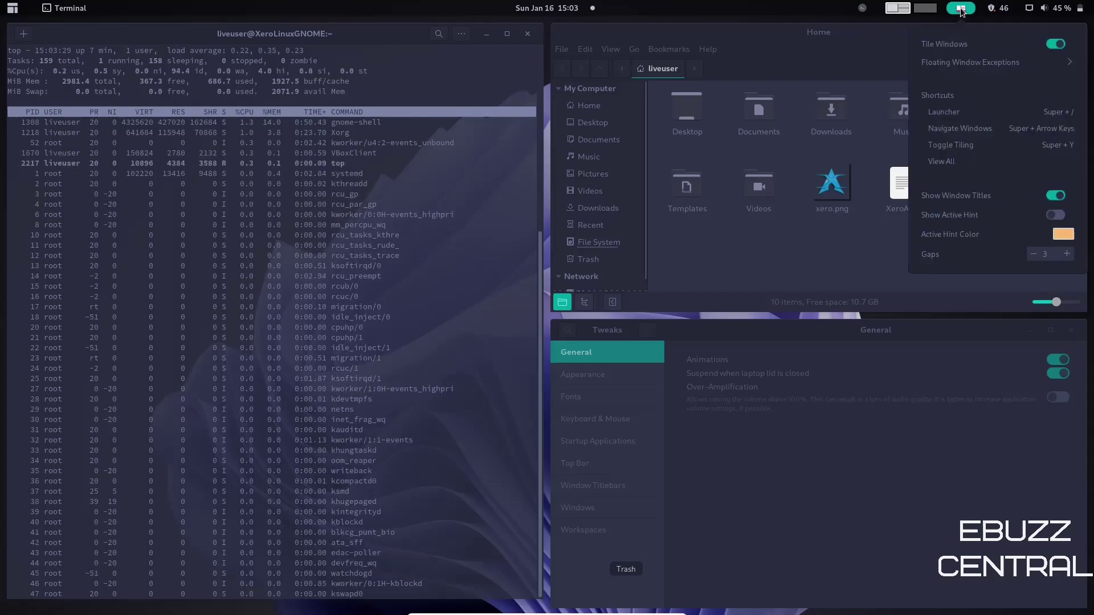
pyautogui.click(1052, 46)
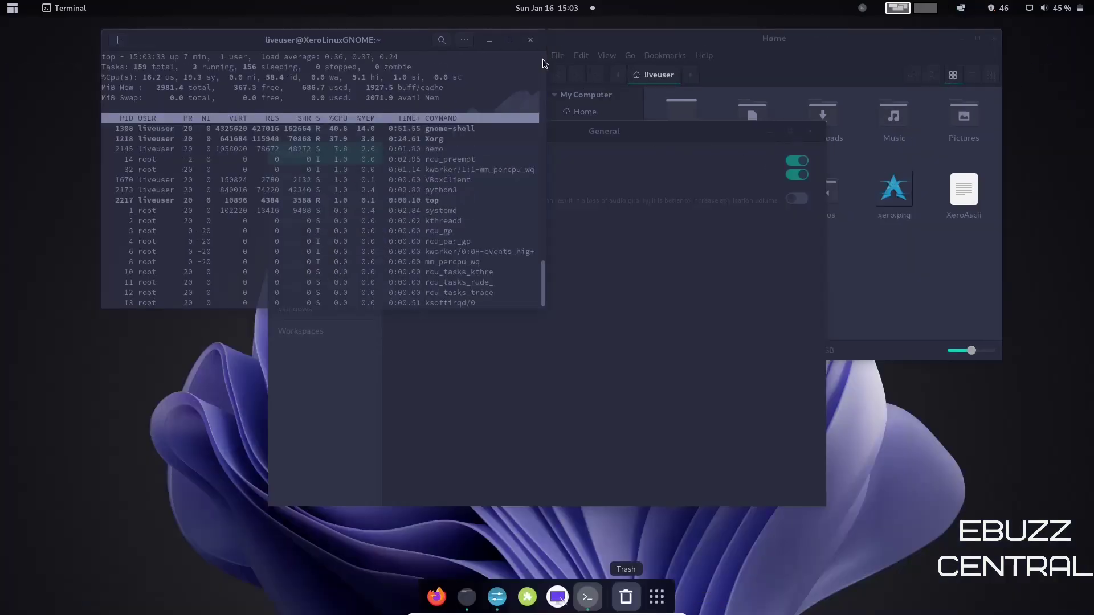
pyautogui.click(531, 41)
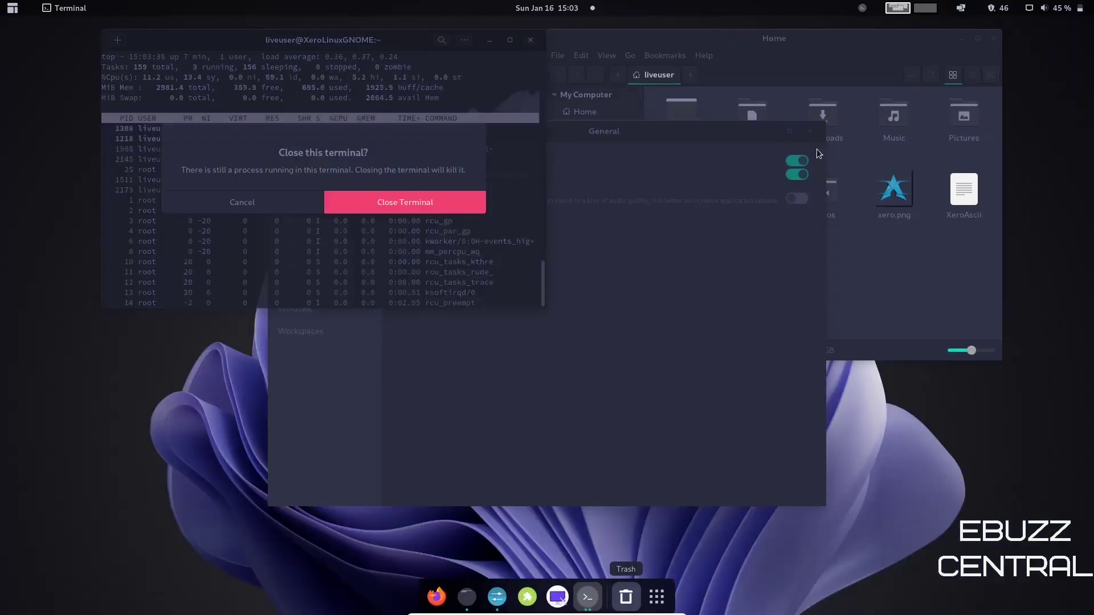
pyautogui.click(385, 214)
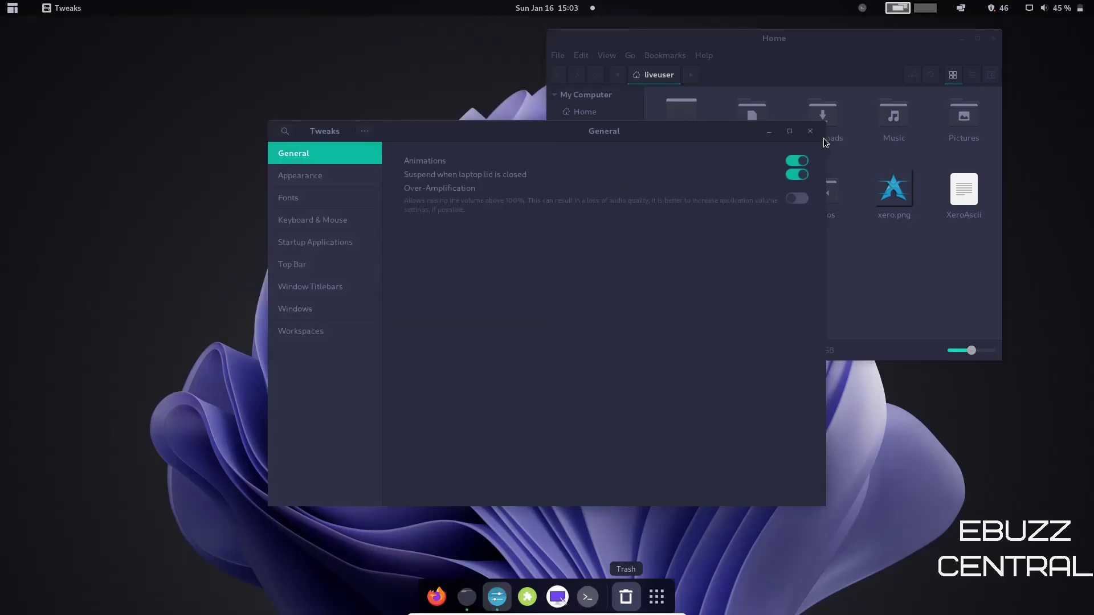
pyautogui.click(993, 38)
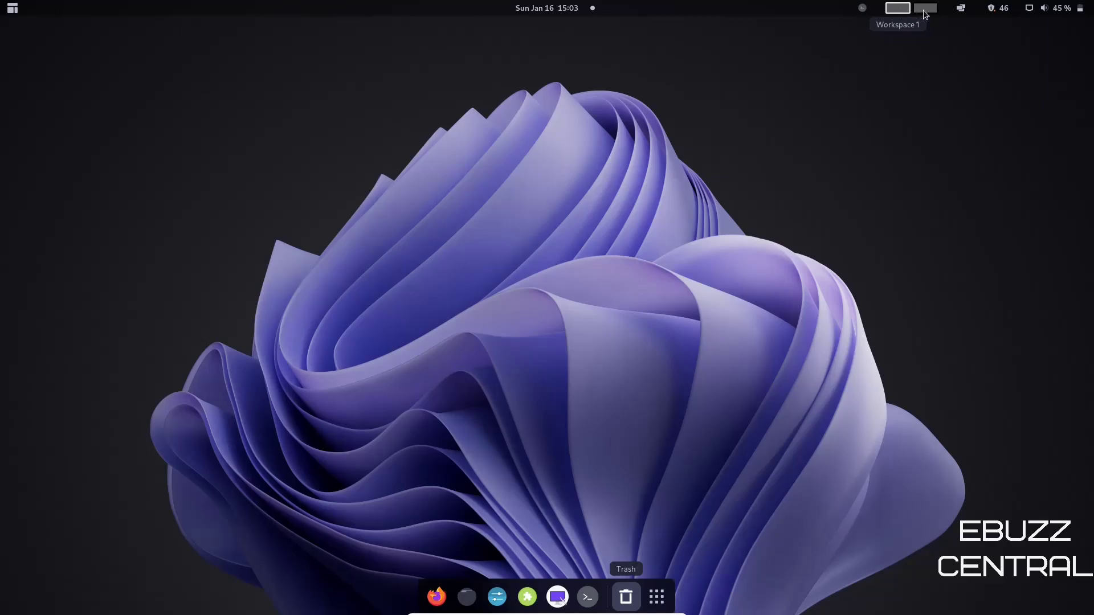
pyautogui.click(861, 9)
pyautogui.click(929, 43)
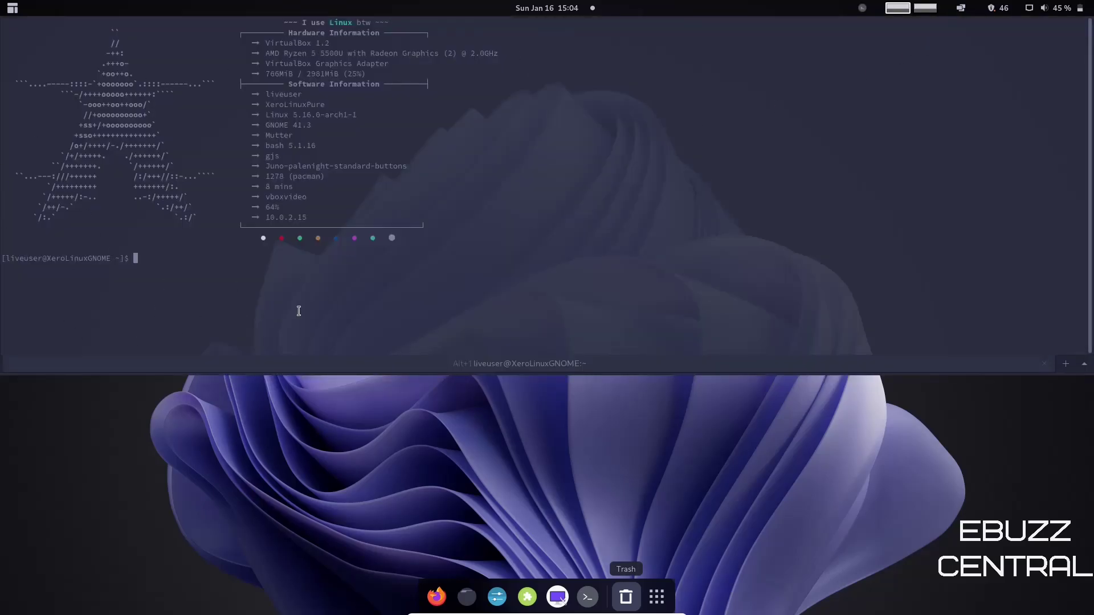
pyautogui.write('top')
pyautogui.press('Return')
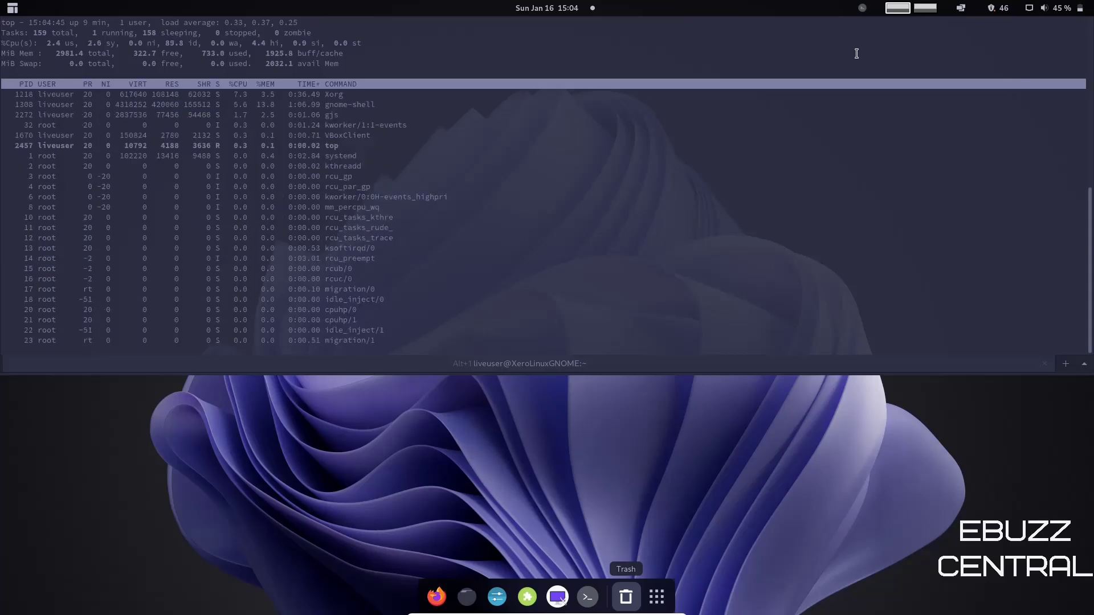
pyautogui.click(863, 9)
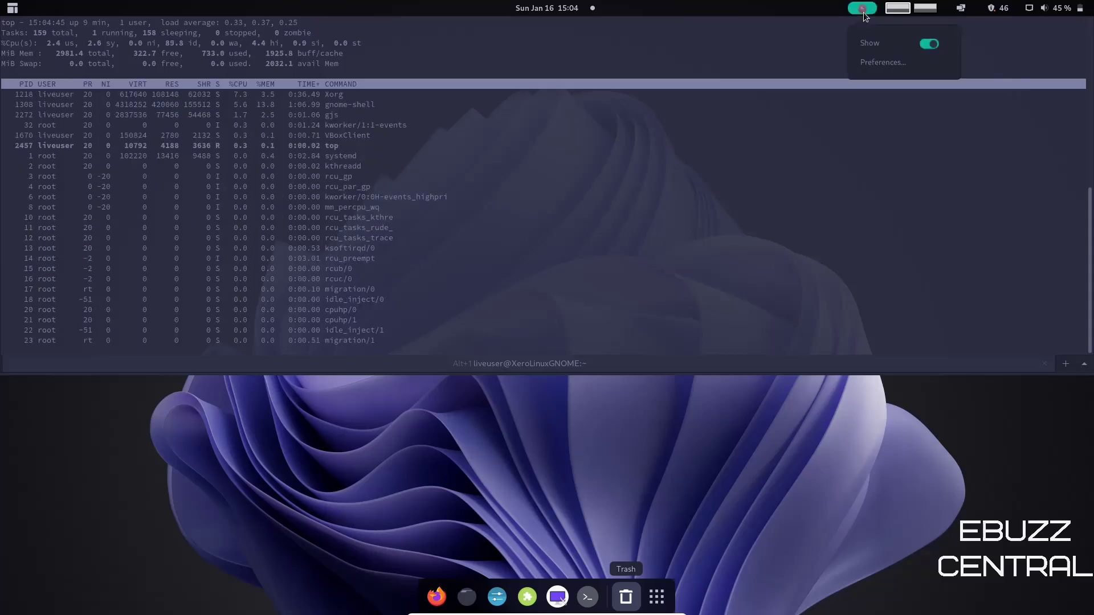
pyautogui.click(929, 45)
# Search 'dallas' in Weather, choose Dallas Love Field, then check its forecast in the calendar panel
pyautogui.click(543, 8)
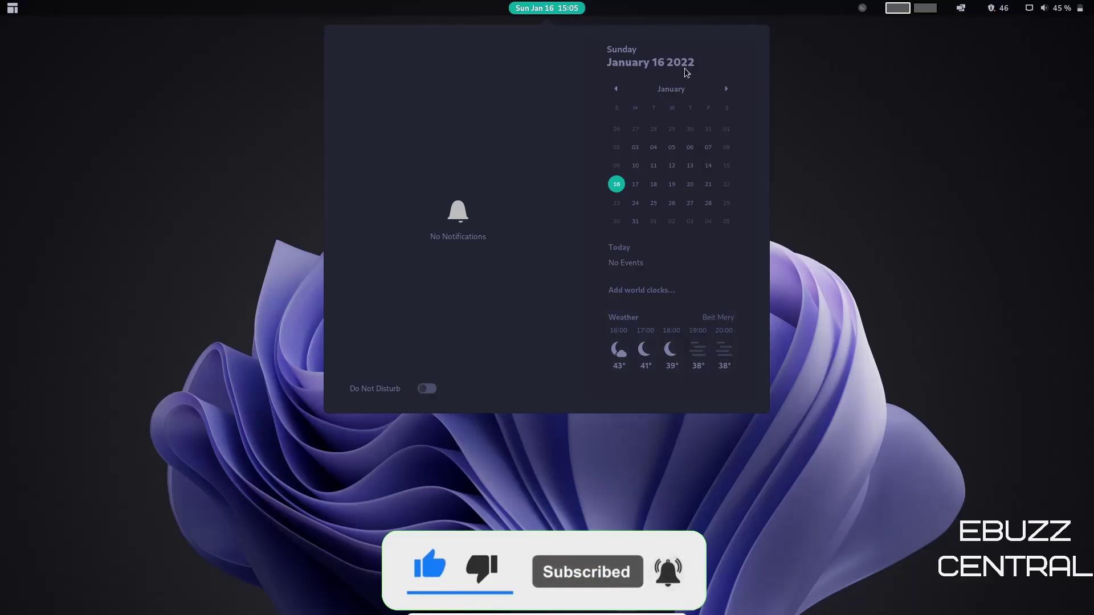
pyautogui.click(647, 361)
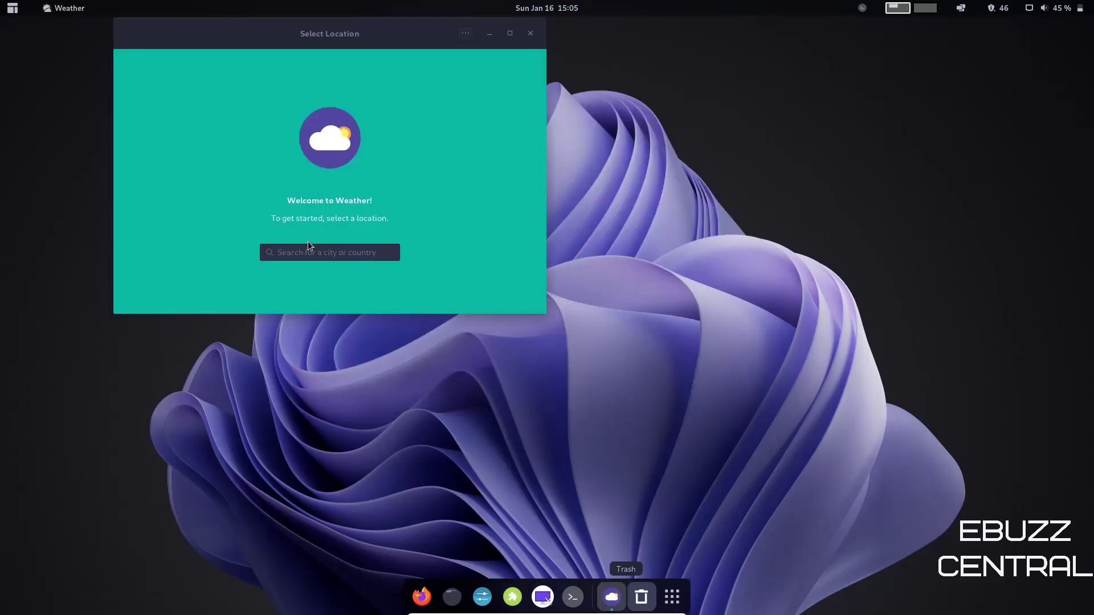
pyautogui.click(305, 252)
pyautogui.write('dallas')
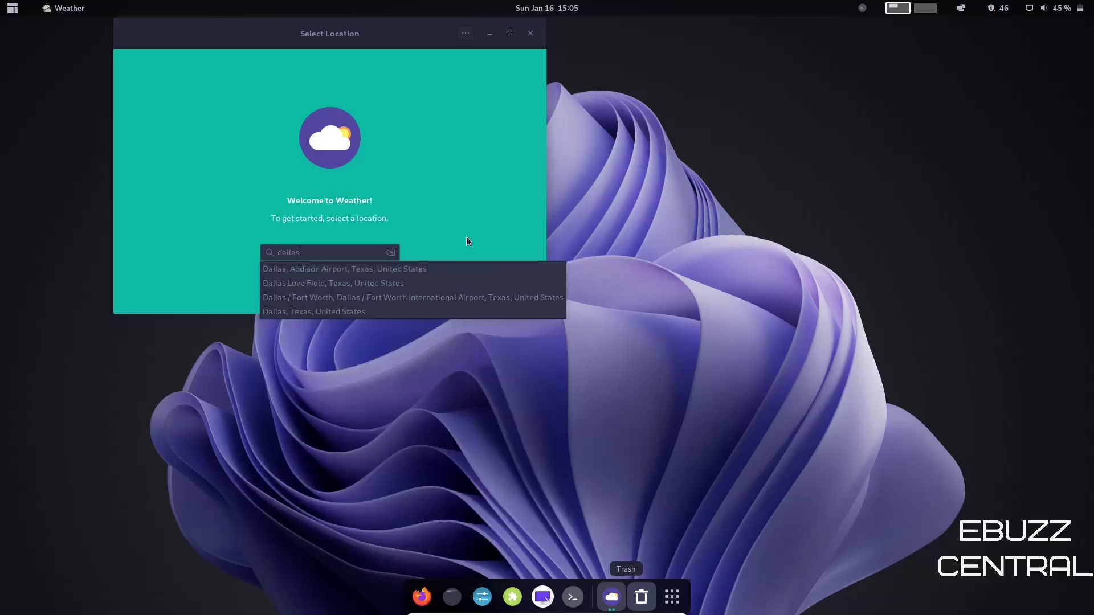
pyautogui.click(356, 288)
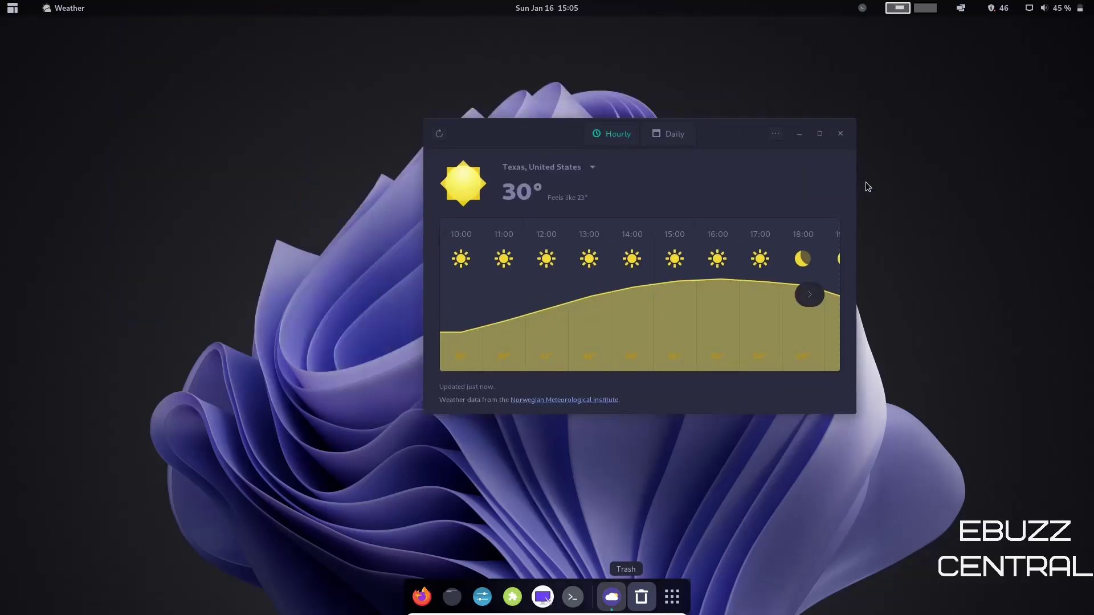
pyautogui.click(840, 134)
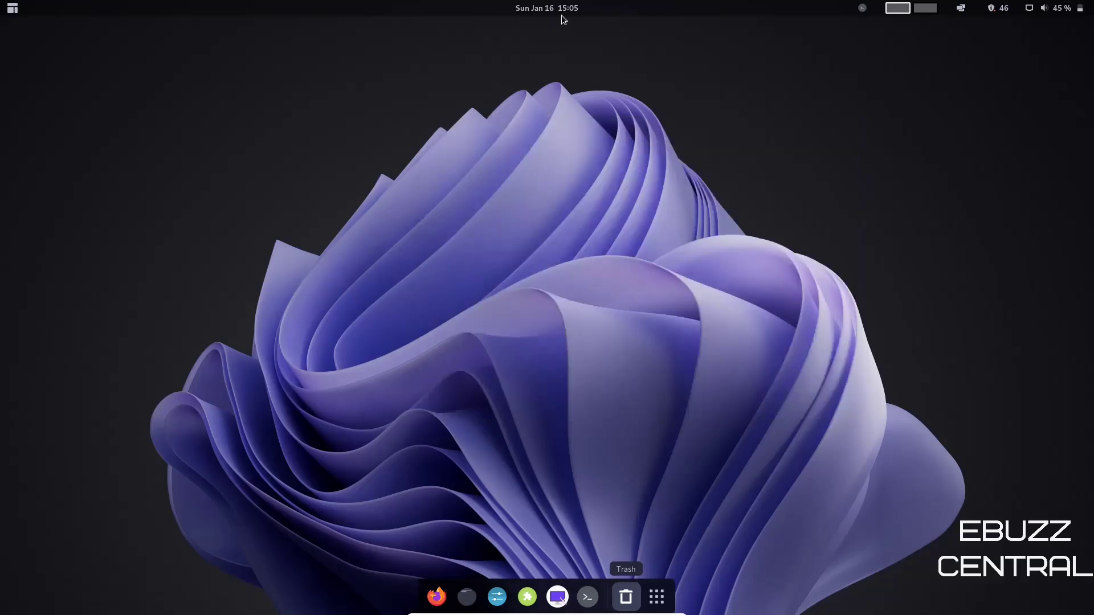
pyautogui.click(562, 9)
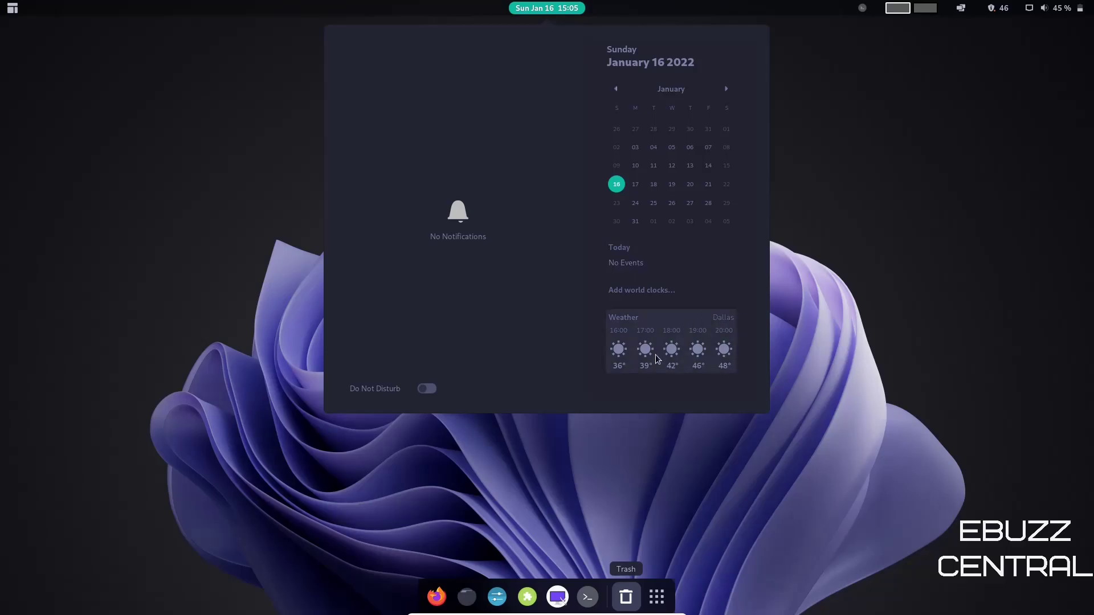
# Use the desktop's Change Background… option to pick the autumn leaf photo as wallpaper
pyautogui.click(826, 232)
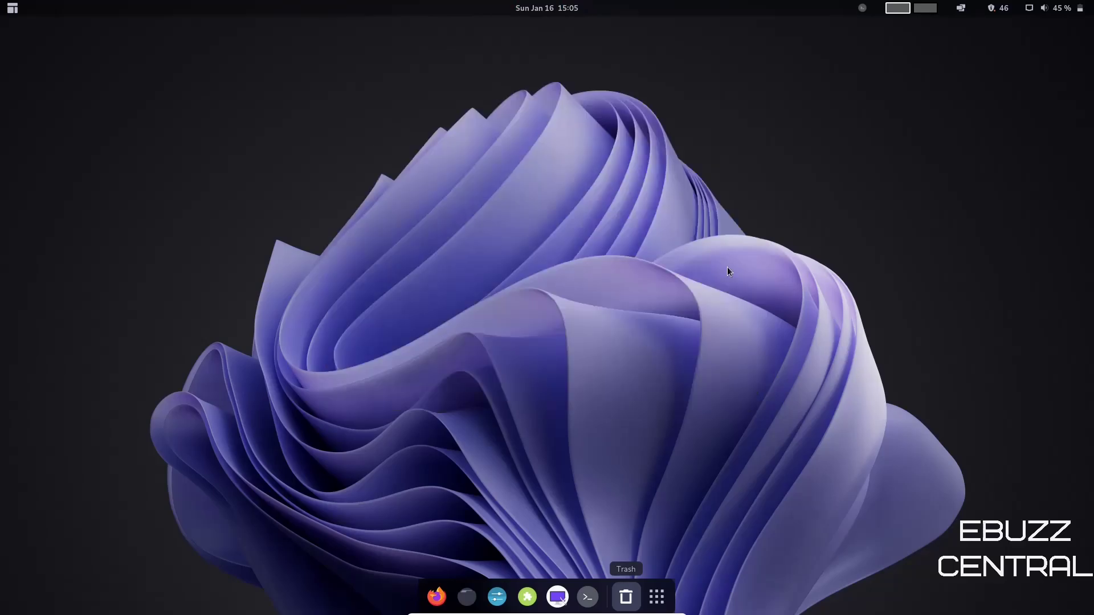
pyautogui.rightClick(546, 212)
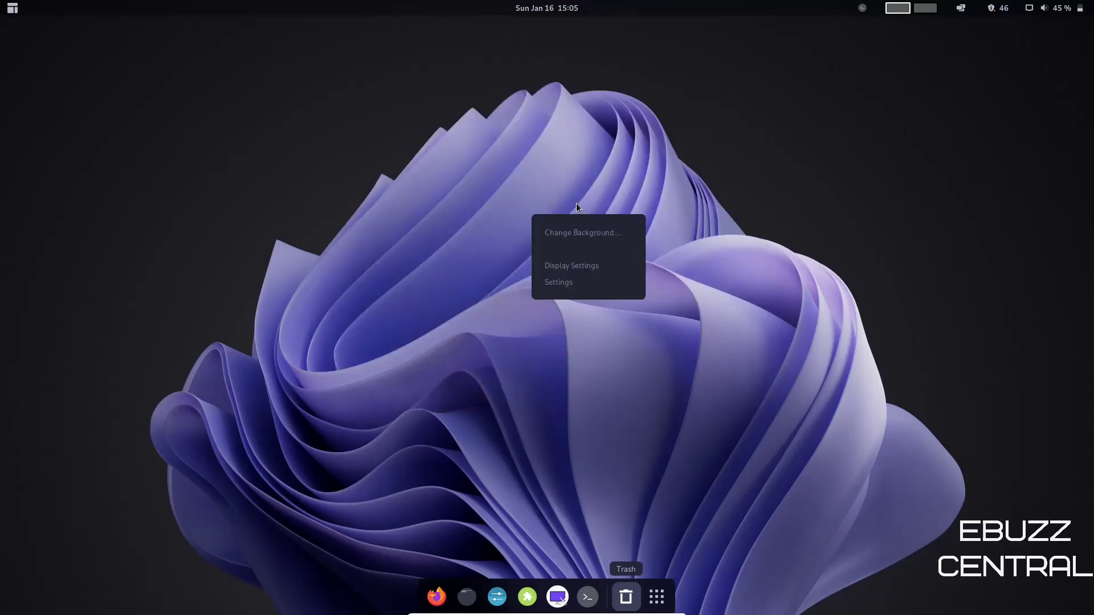
pyautogui.click(587, 233)
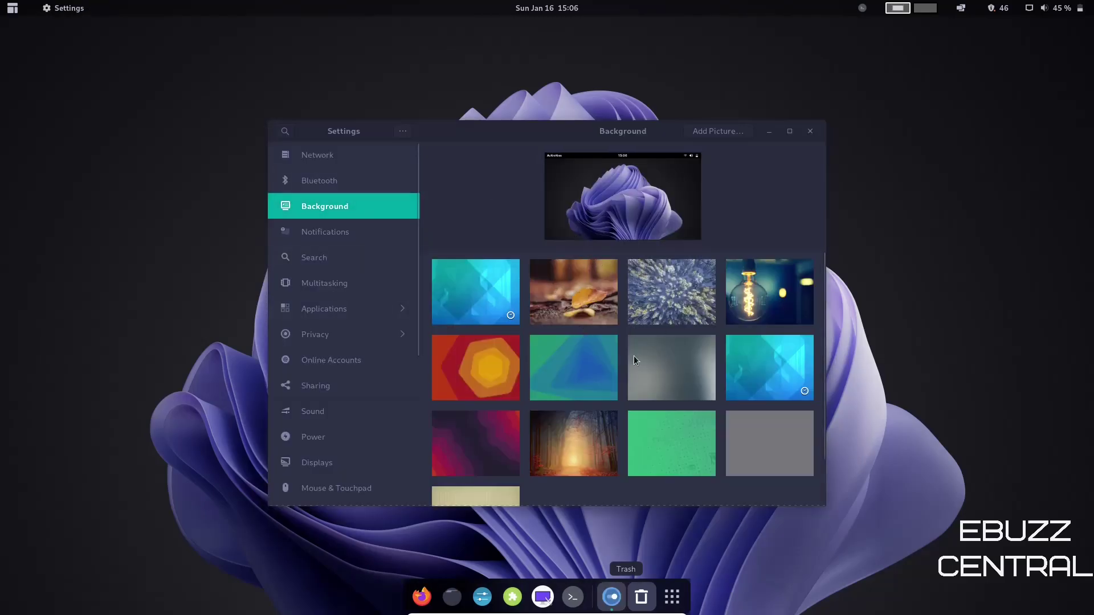
pyautogui.scroll(-2, 592, 388)
pyautogui.scroll(2, 591, 387)
pyautogui.click(567, 291)
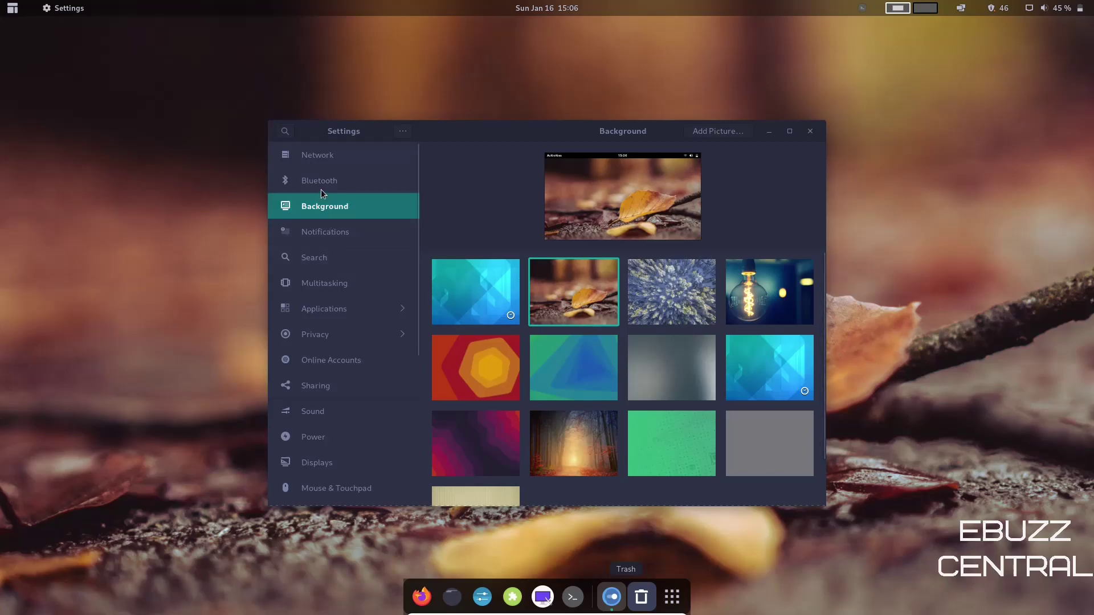
# View the Network, Online Accounts and About pages in Settings, then close Settings
pyautogui.click(315, 159)
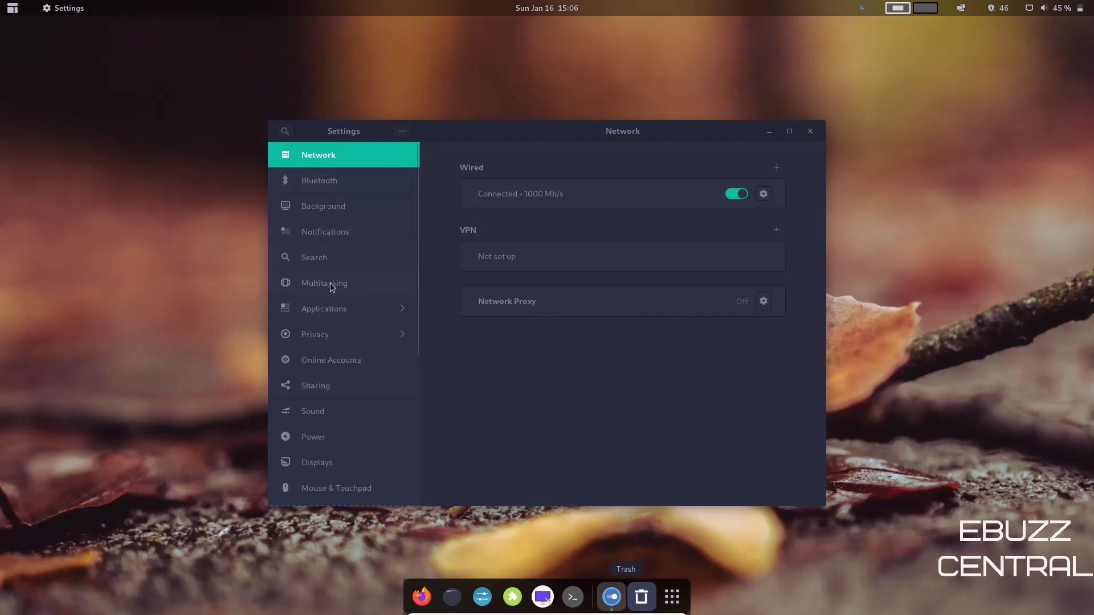
pyautogui.click(356, 366)
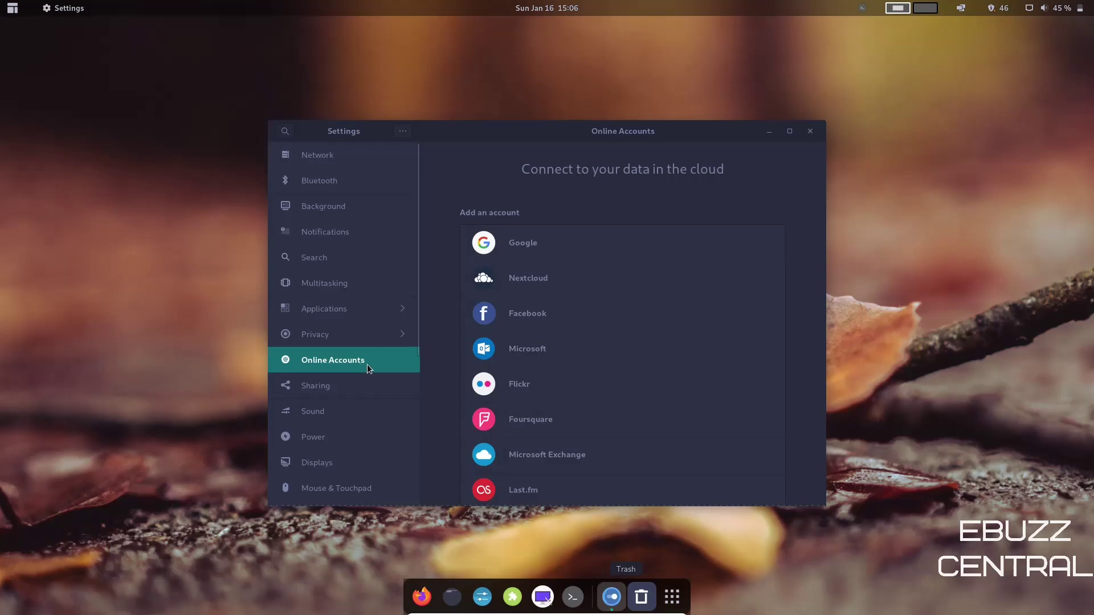
pyautogui.scroll(-2, 672, 307)
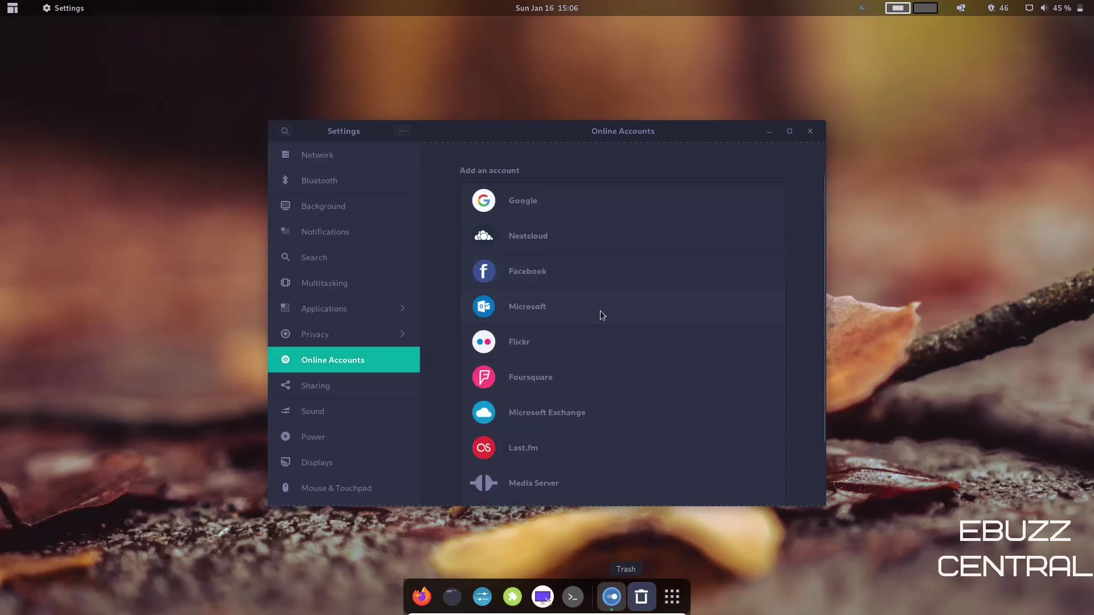
pyautogui.scroll(-3, 390, 386)
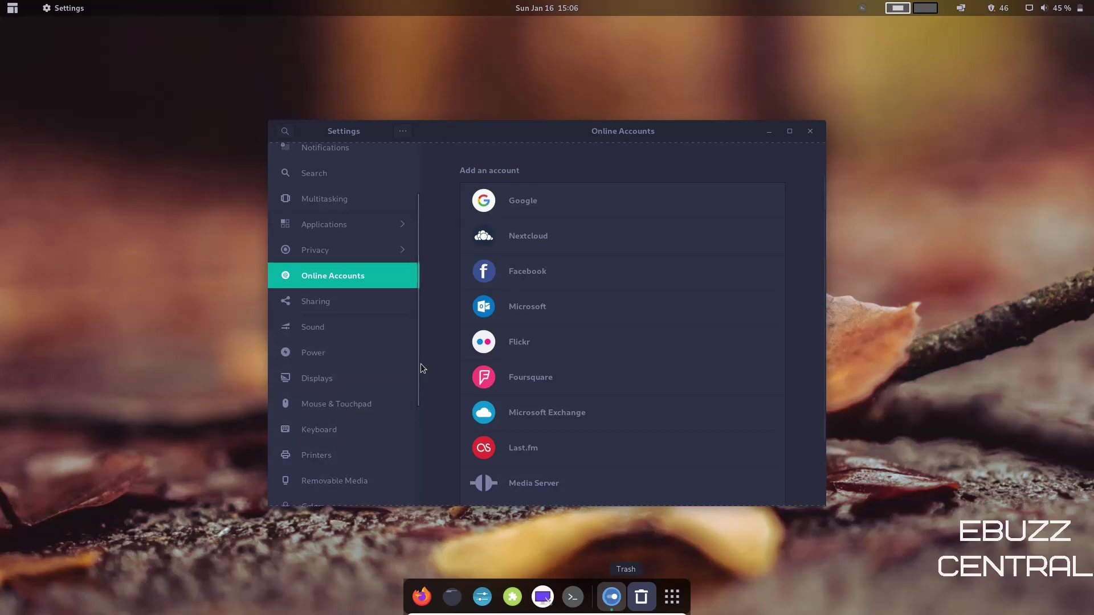
pyautogui.scroll(-6, 416, 368)
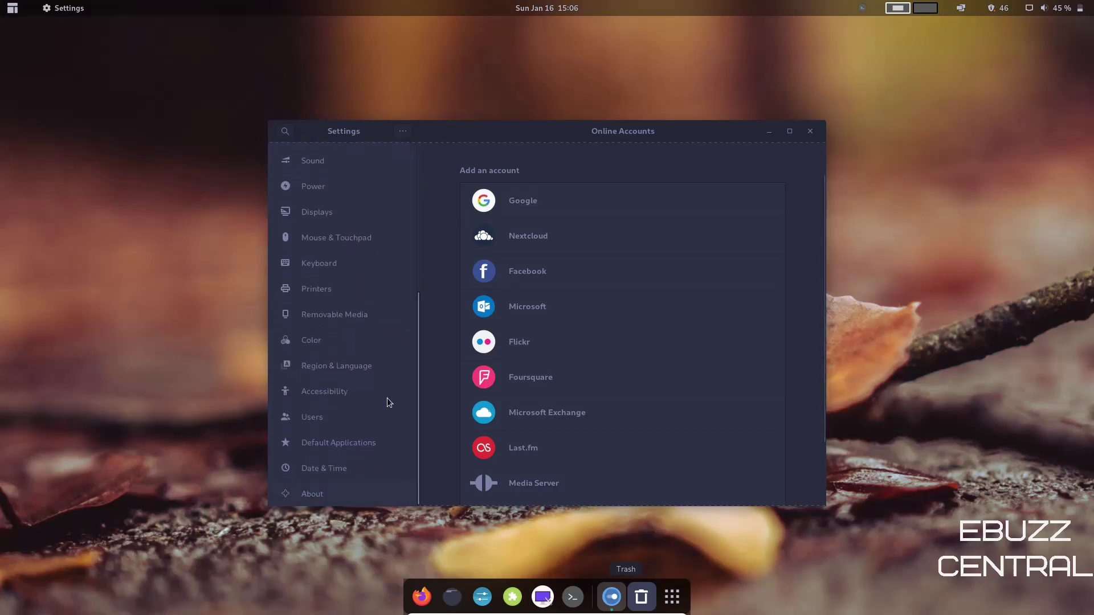
pyautogui.click(325, 494)
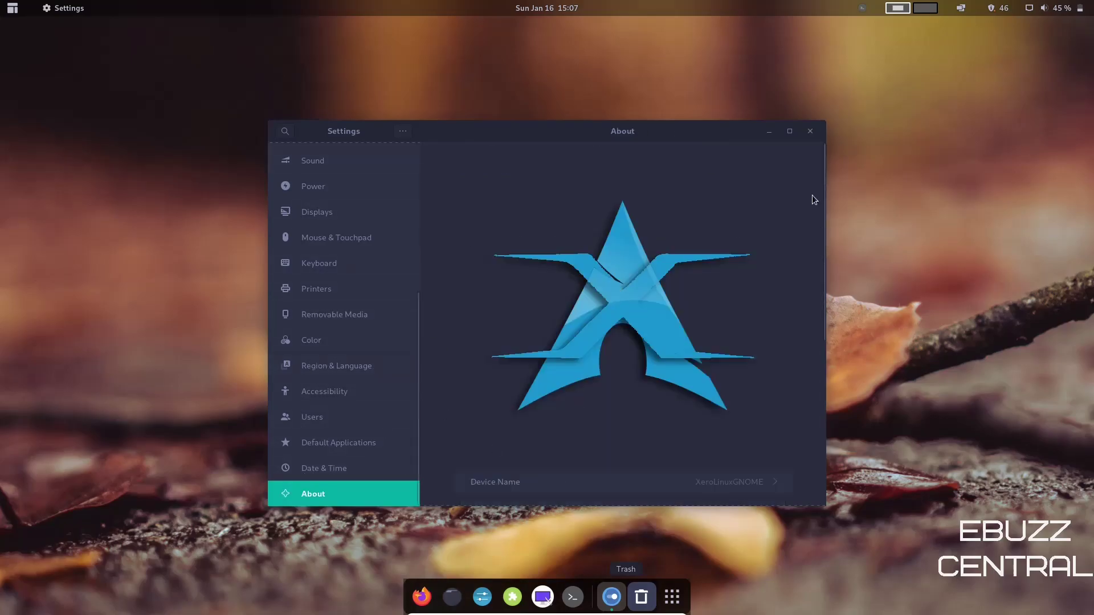
pyautogui.click(809, 131)
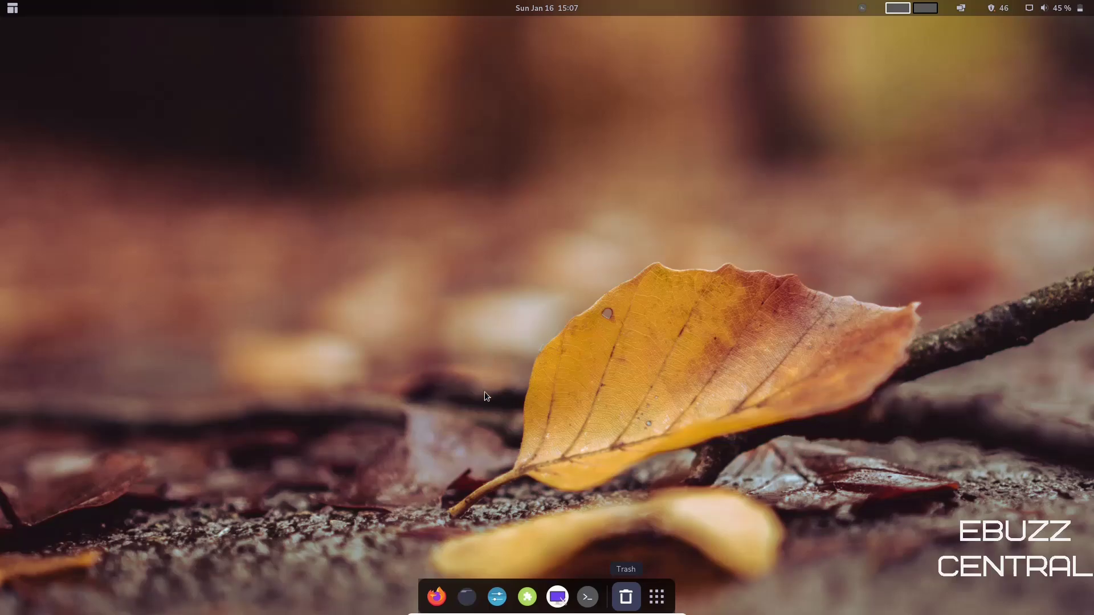
# Open the Home folder in Nemo and enlarge its icons to show item counts and sizes
pyautogui.click(471, 593)
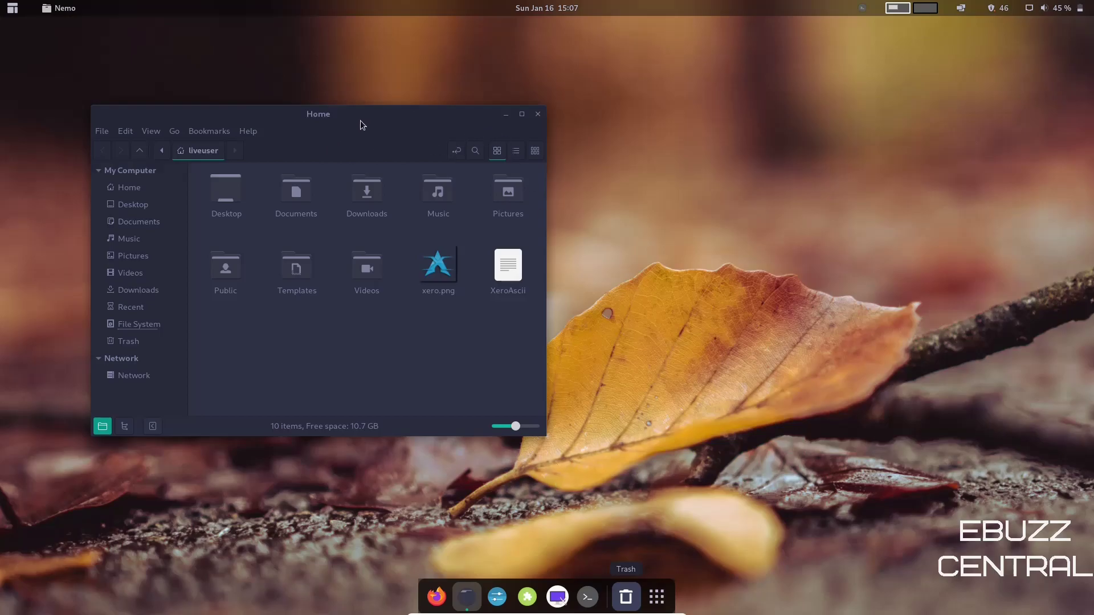
pyautogui.moveTo(360, 120); pyautogui.dragTo(545, 85)
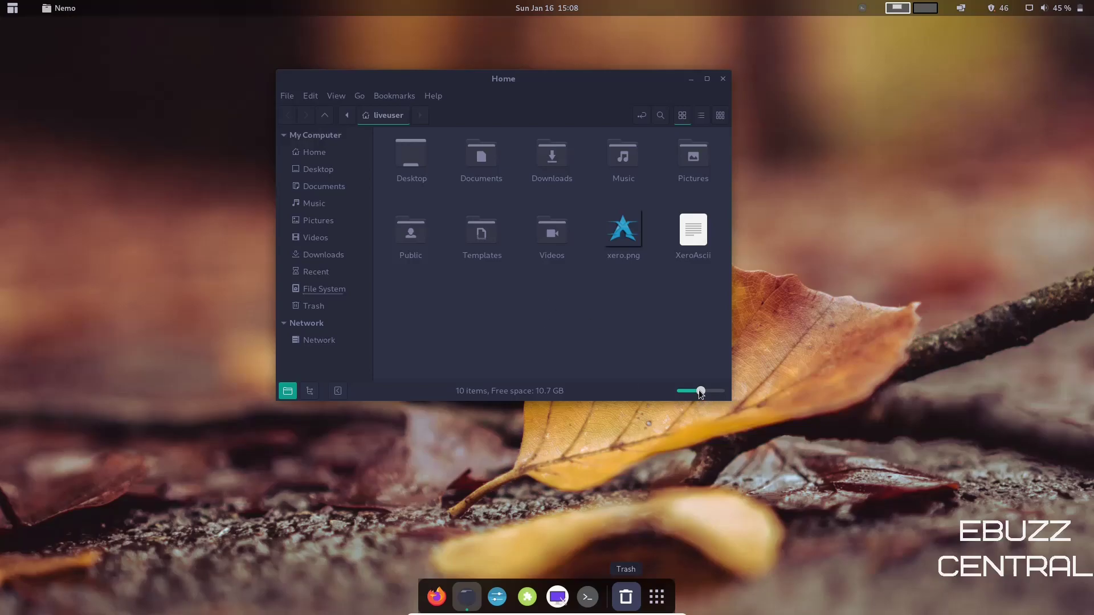
pyautogui.moveTo(700, 391); pyautogui.dragTo(706, 392)
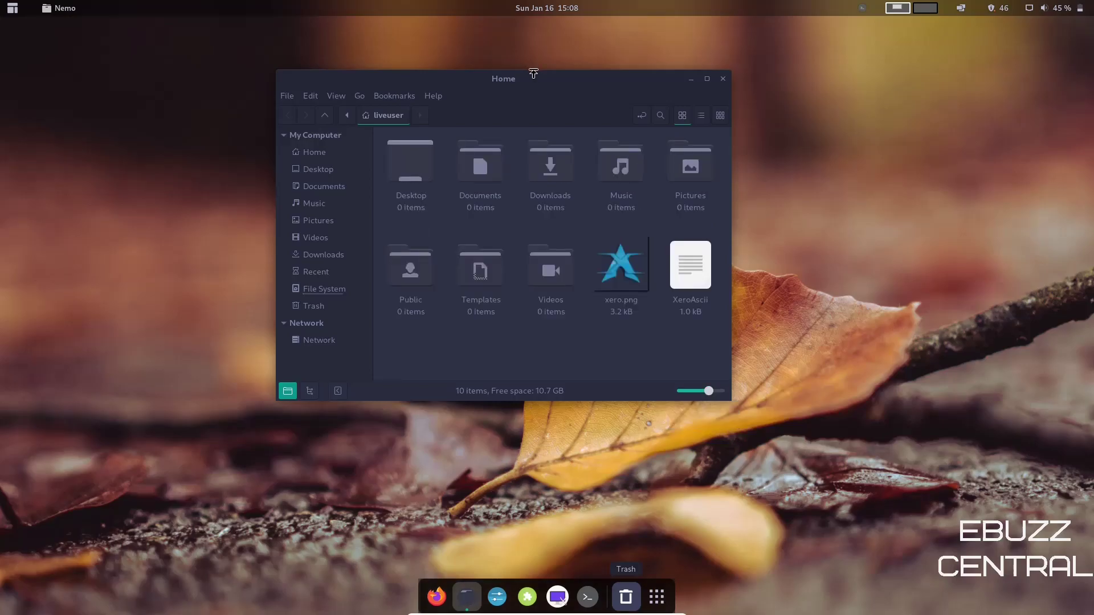
# Move, maximize and restore the Home window, then close Nemo
pyautogui.moveTo(533, 79); pyautogui.dragTo(557, 112)
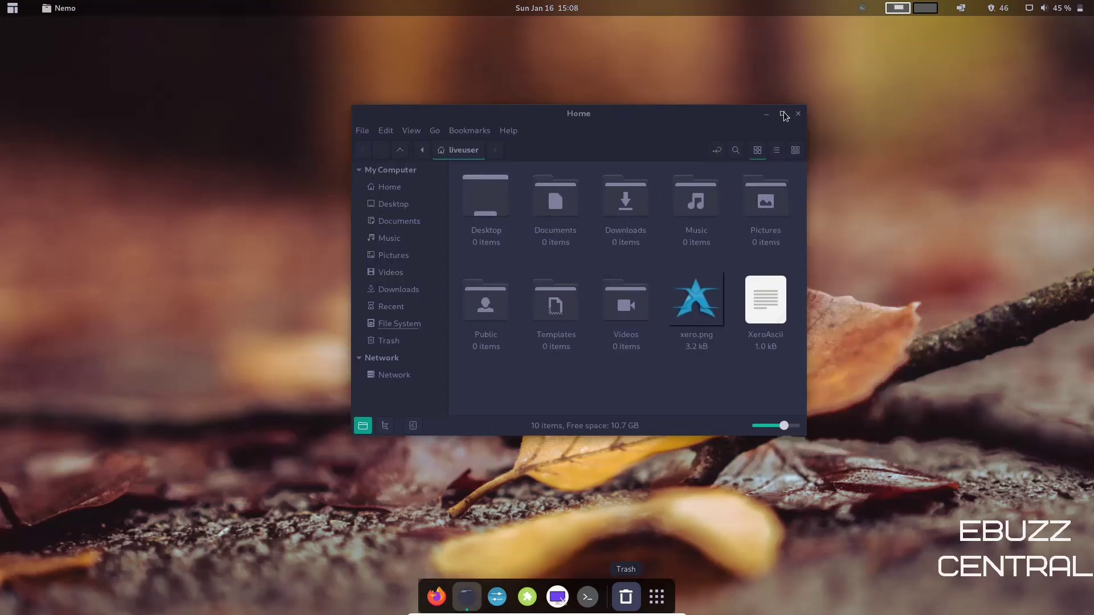
pyautogui.doubleClick(784, 112)
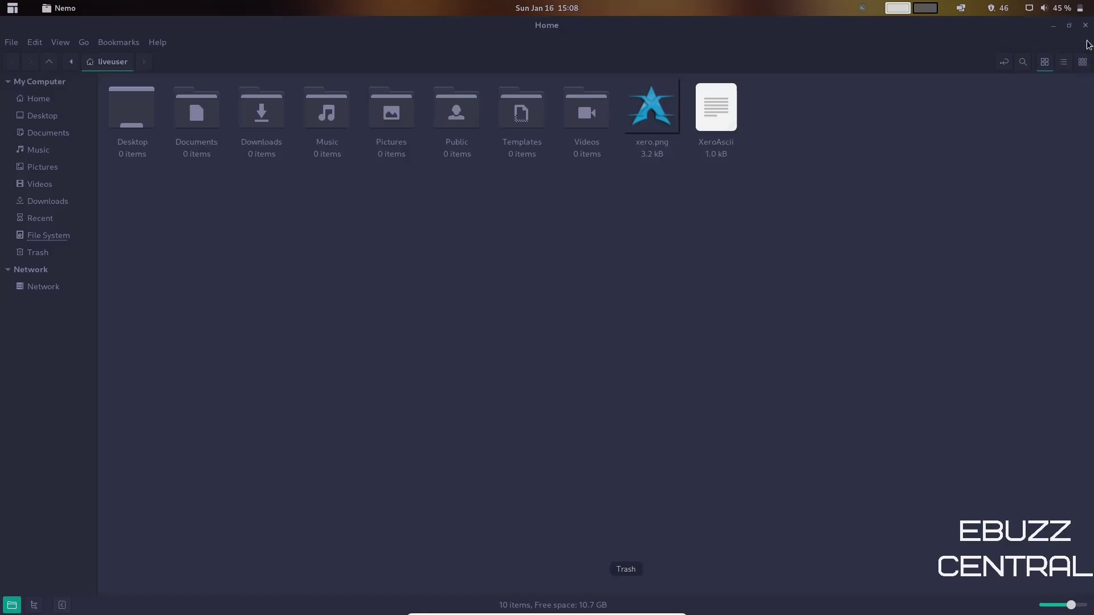
pyautogui.click(1068, 25)
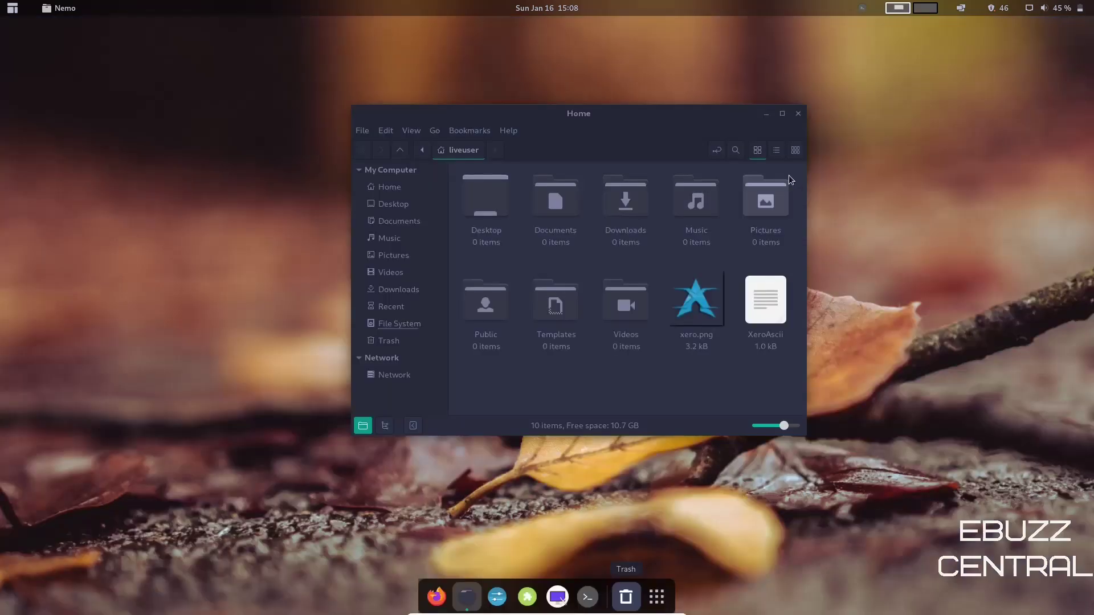
pyautogui.click(798, 114)
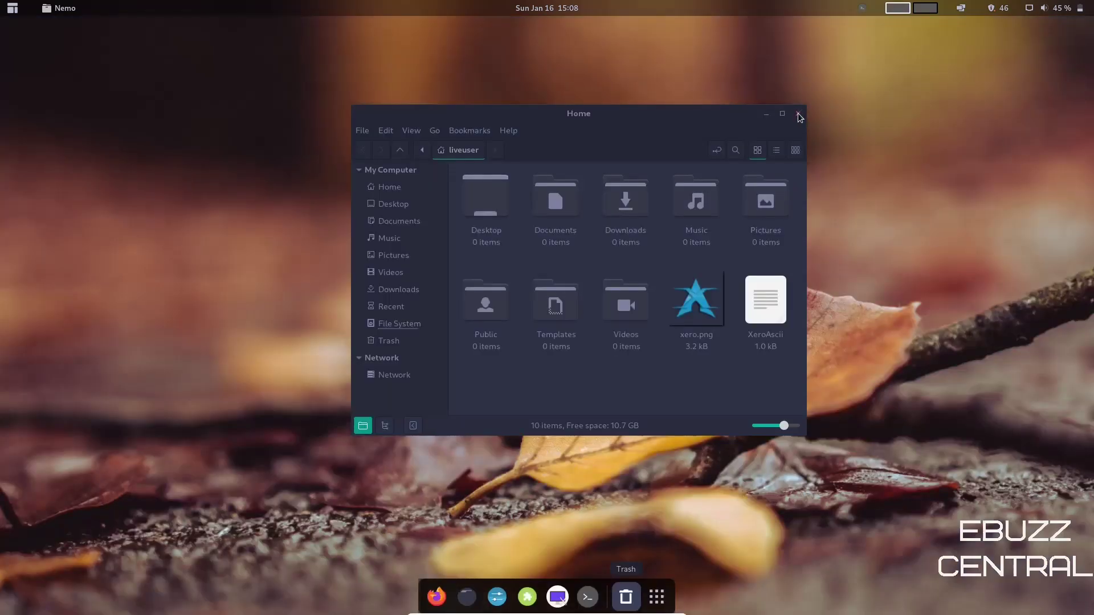
pyautogui.click(495, 603)
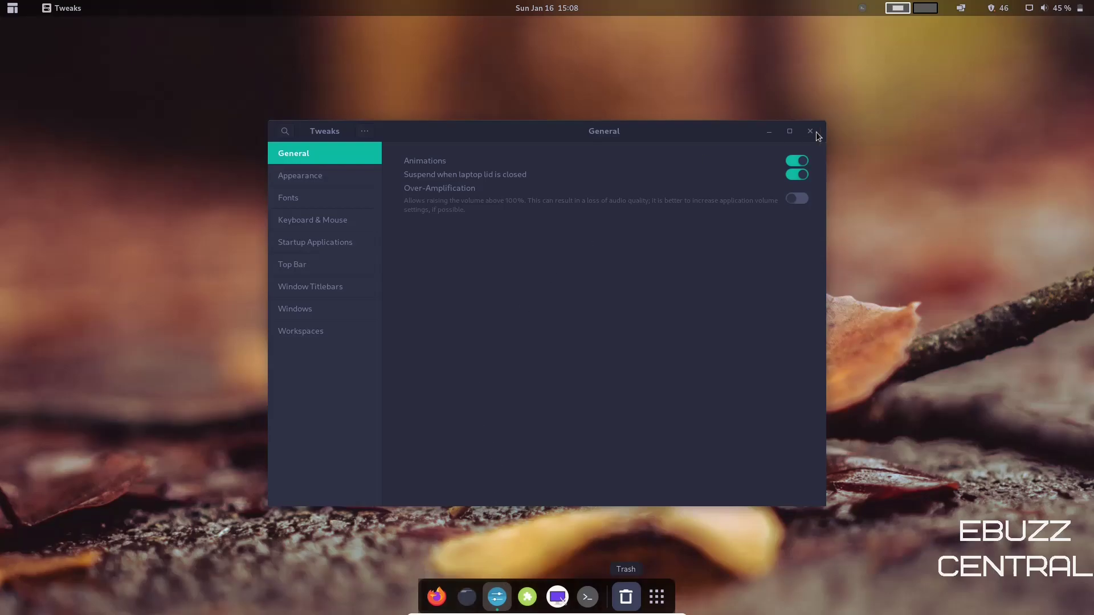
pyautogui.click(789, 132)
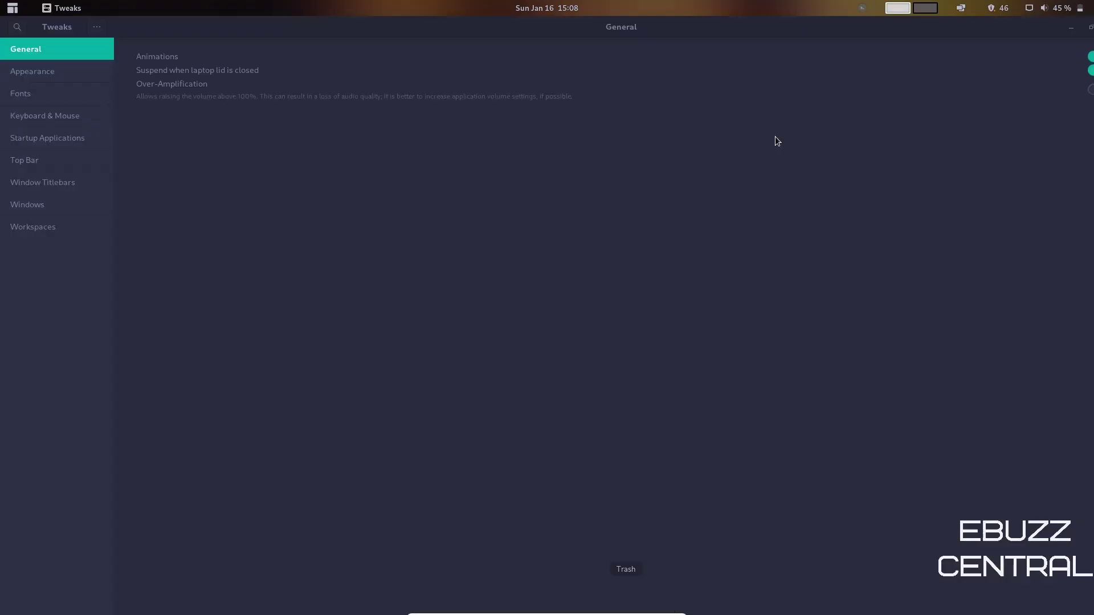
pyautogui.click(37, 71)
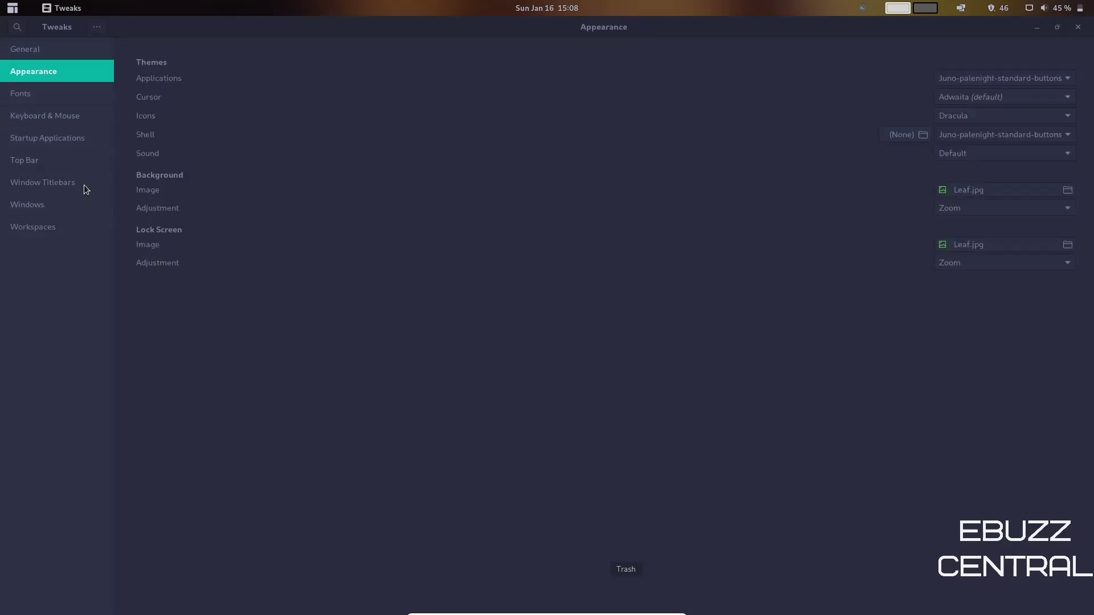
pyautogui.click(20, 95)
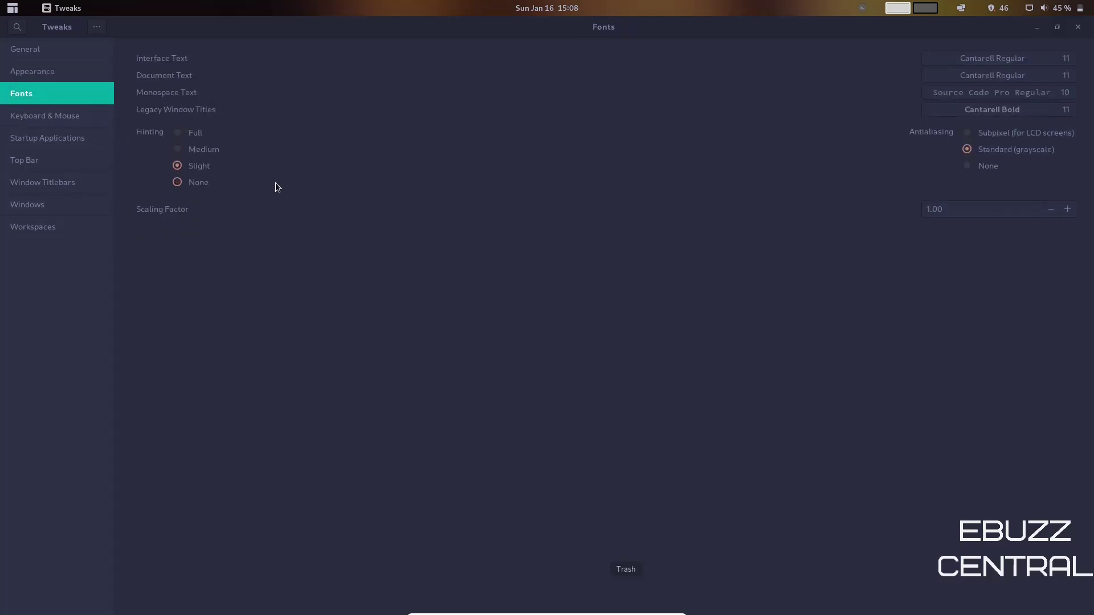
pyautogui.click(55, 119)
pyautogui.click(62, 142)
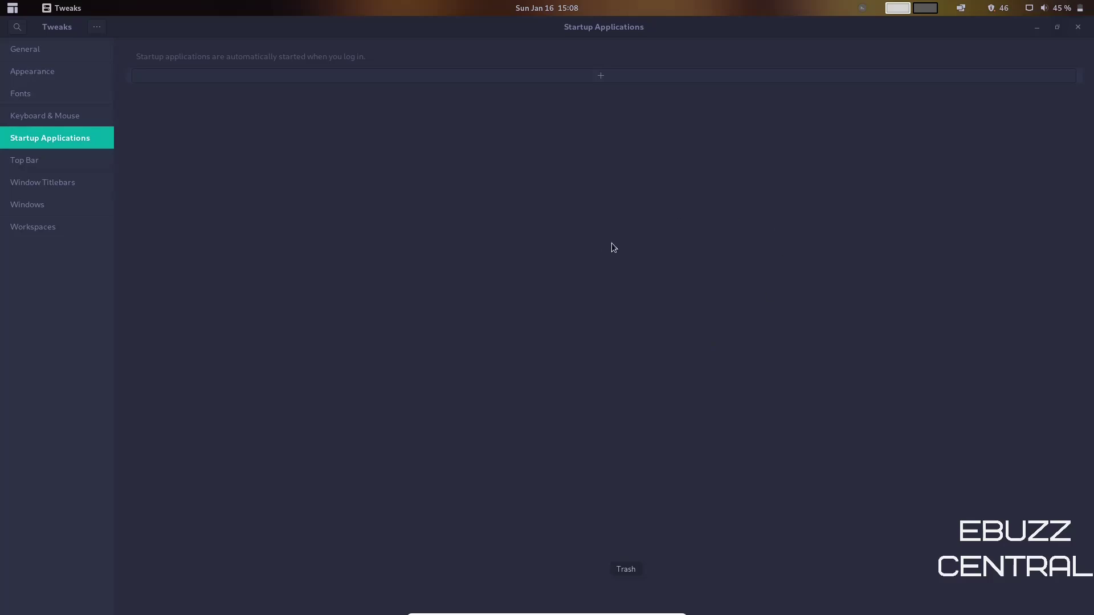
pyautogui.click(52, 162)
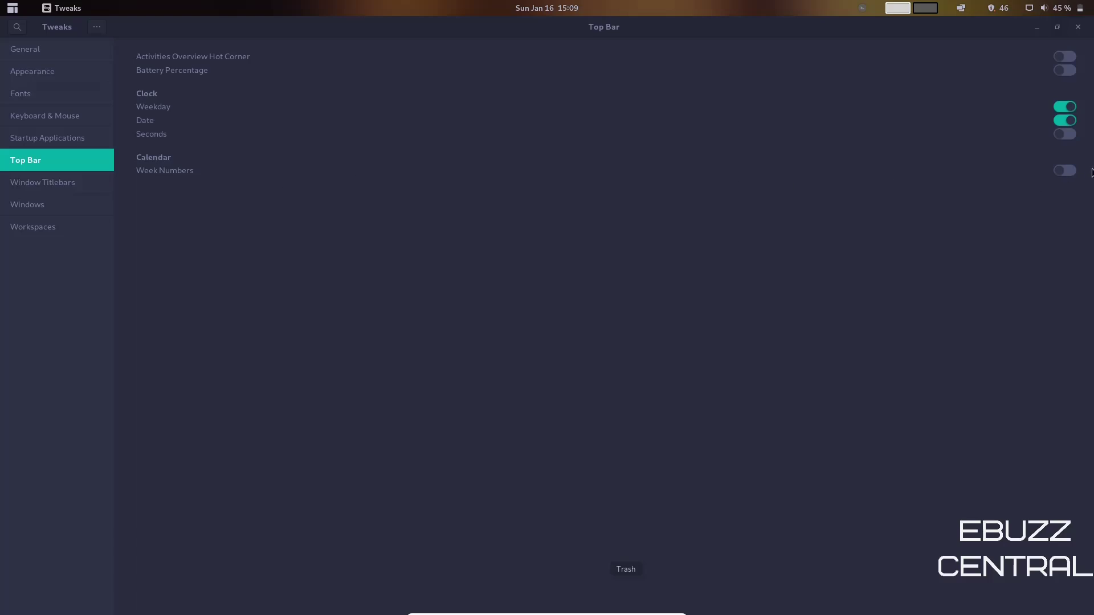
pyautogui.click(44, 186)
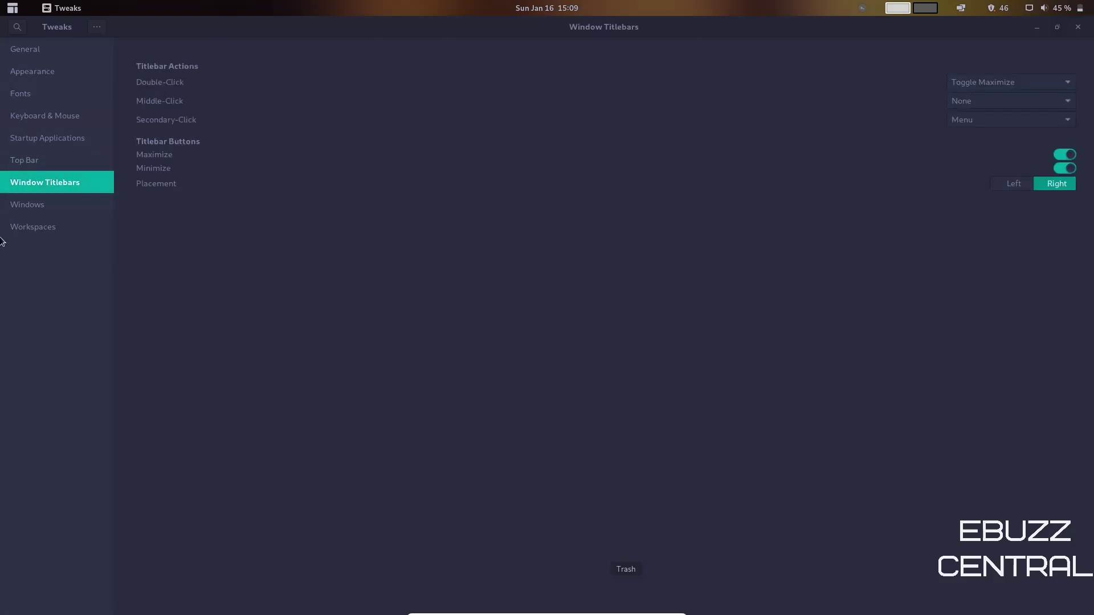
pyautogui.click(29, 206)
pyautogui.click(26, 230)
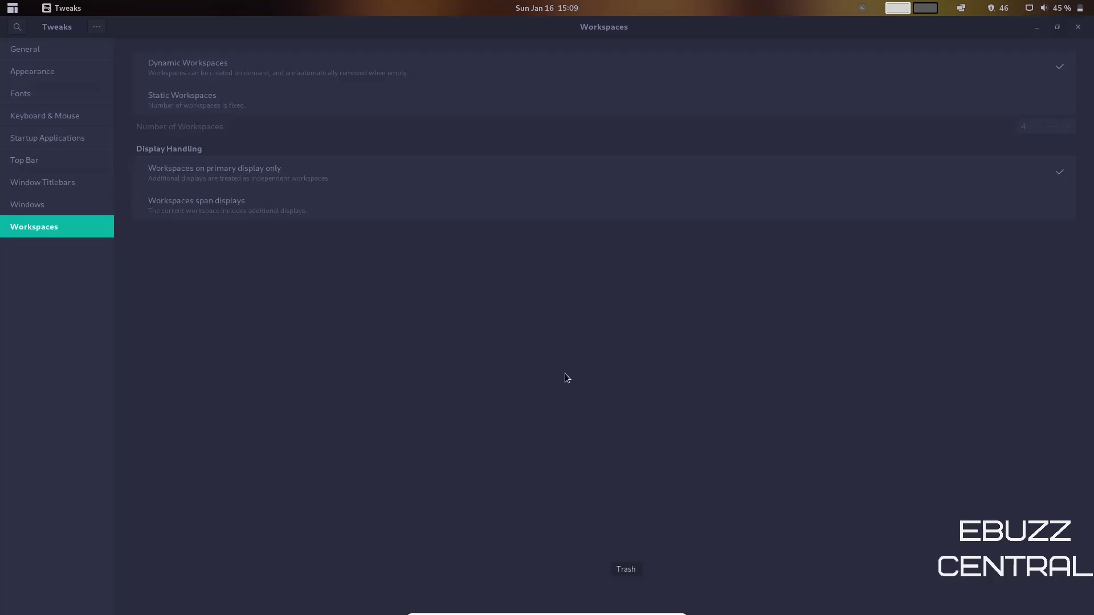
pyautogui.click(1078, 27)
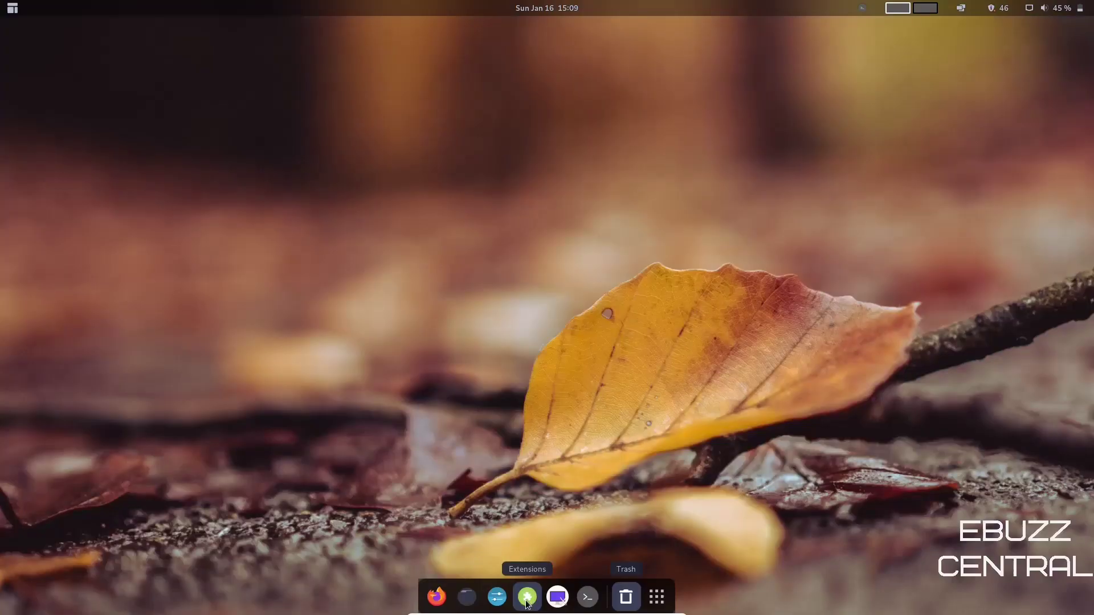
# Launch GNOME Screenshot and try the Screen, Window and Selection modes, settling on Selection
pyautogui.click(556, 596)
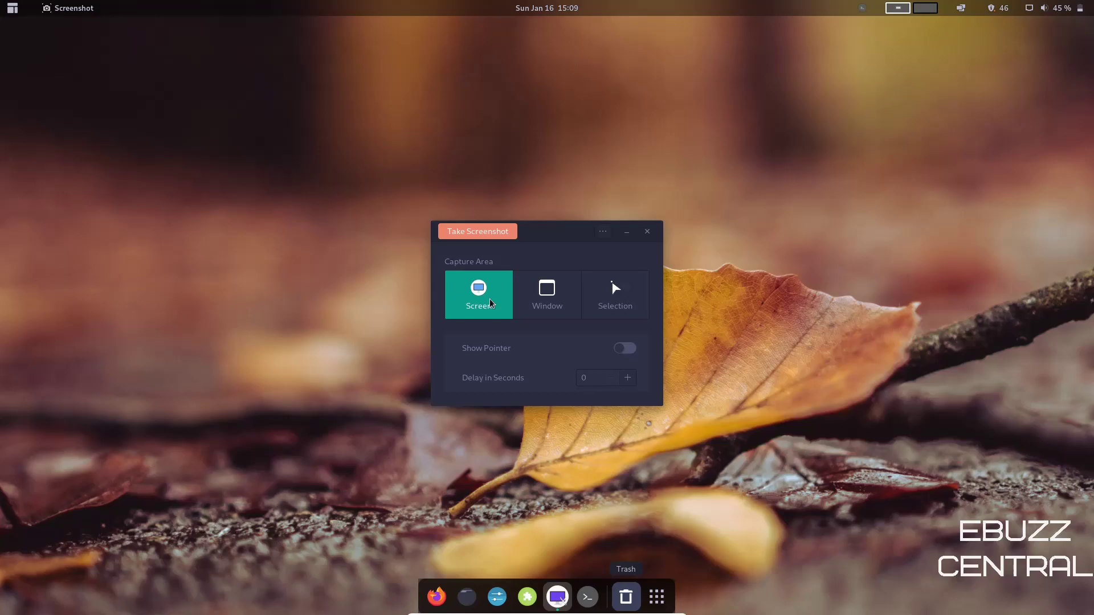
pyautogui.click(550, 303)
pyautogui.click(610, 297)
pyautogui.click(480, 298)
pyautogui.click(550, 297)
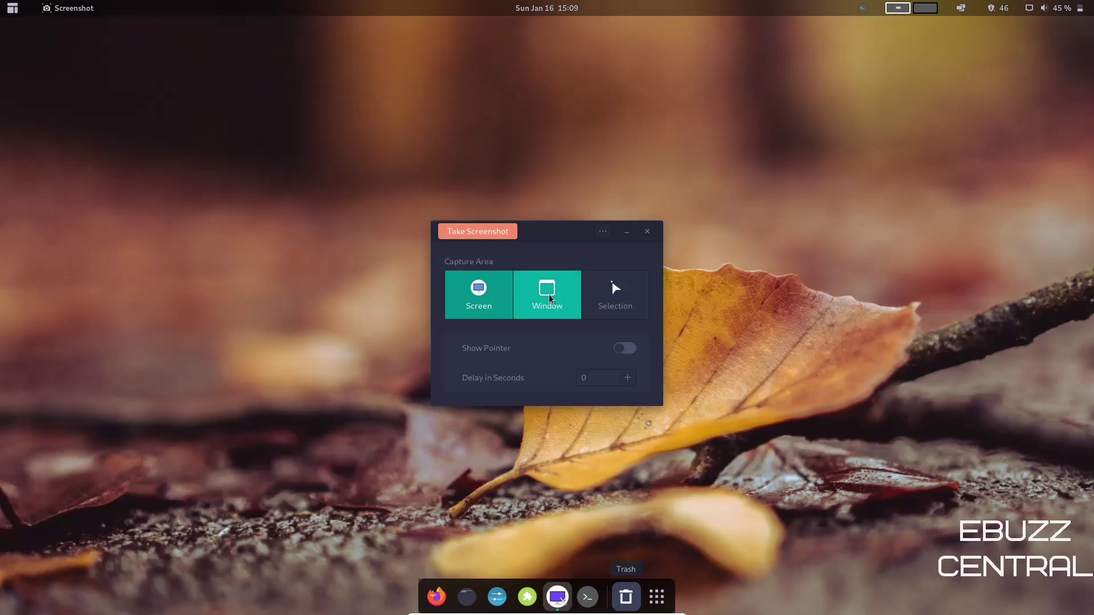
pyautogui.click(617, 290)
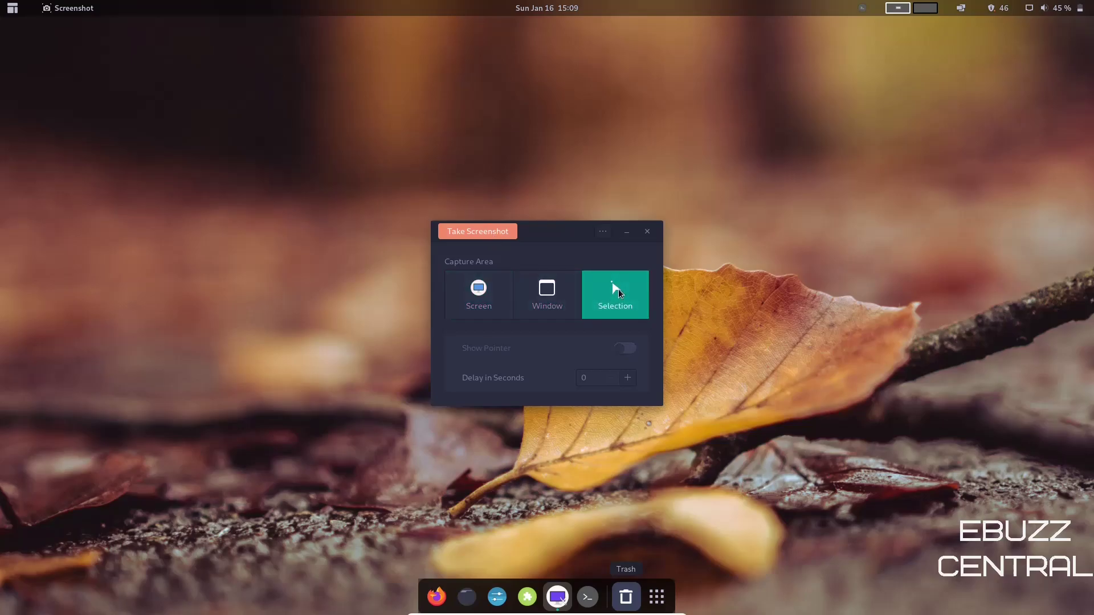
# Capture a dragged desktop region, discard the save dialog and close the screenshot tool
pyautogui.click(474, 231)
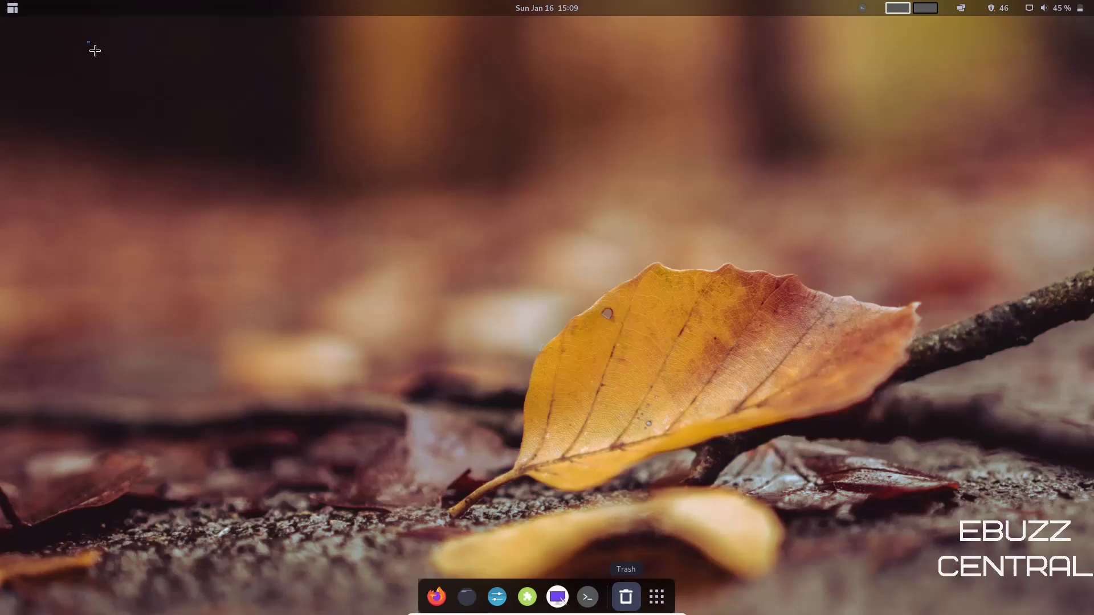
pyautogui.moveTo(103, 61); pyautogui.dragTo(709, 447)
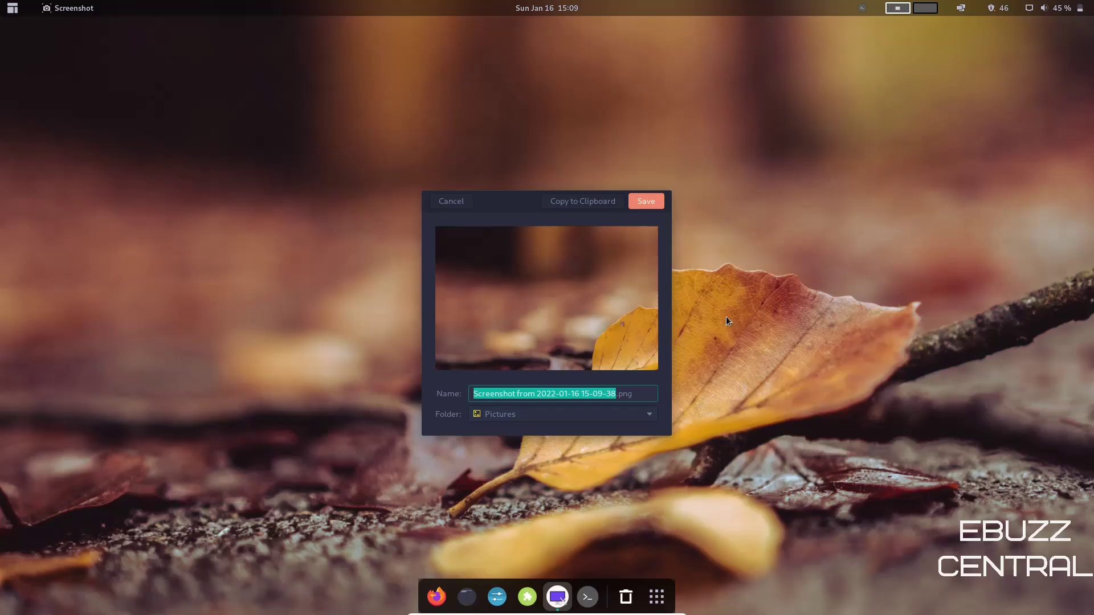
pyautogui.click(452, 204)
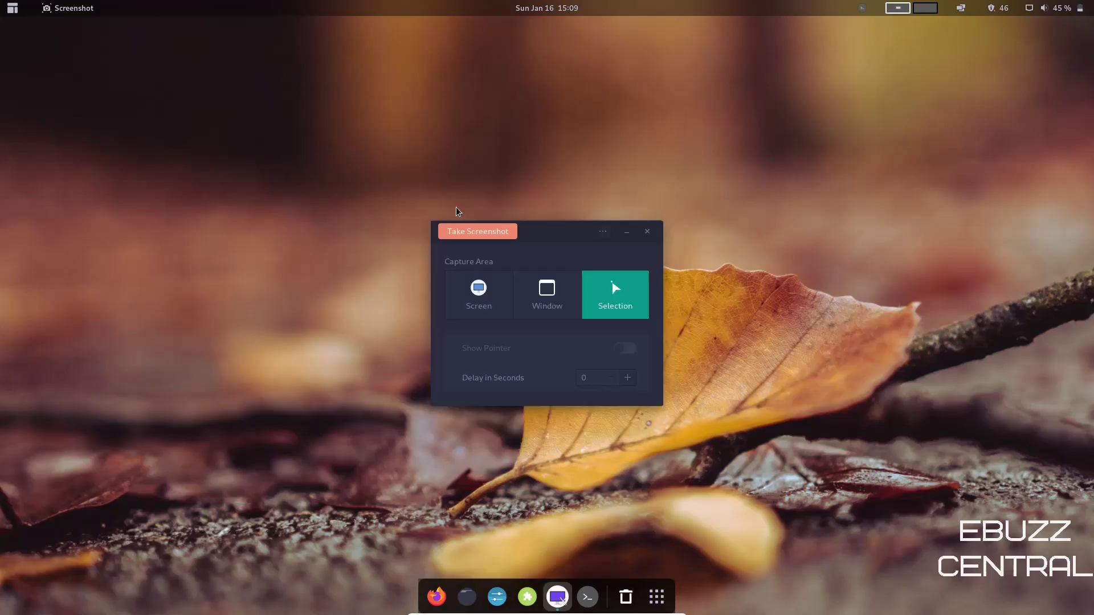
pyautogui.click(647, 231)
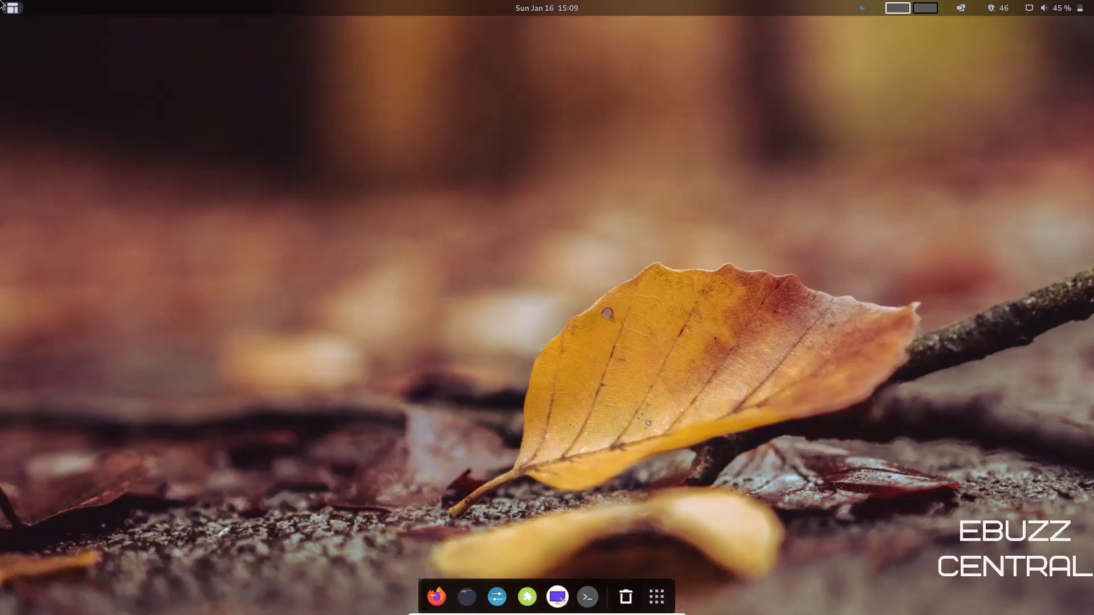
# Toggle the application grid, peek at the top-left application menu, then reopen the grid
pyautogui.click(659, 602)
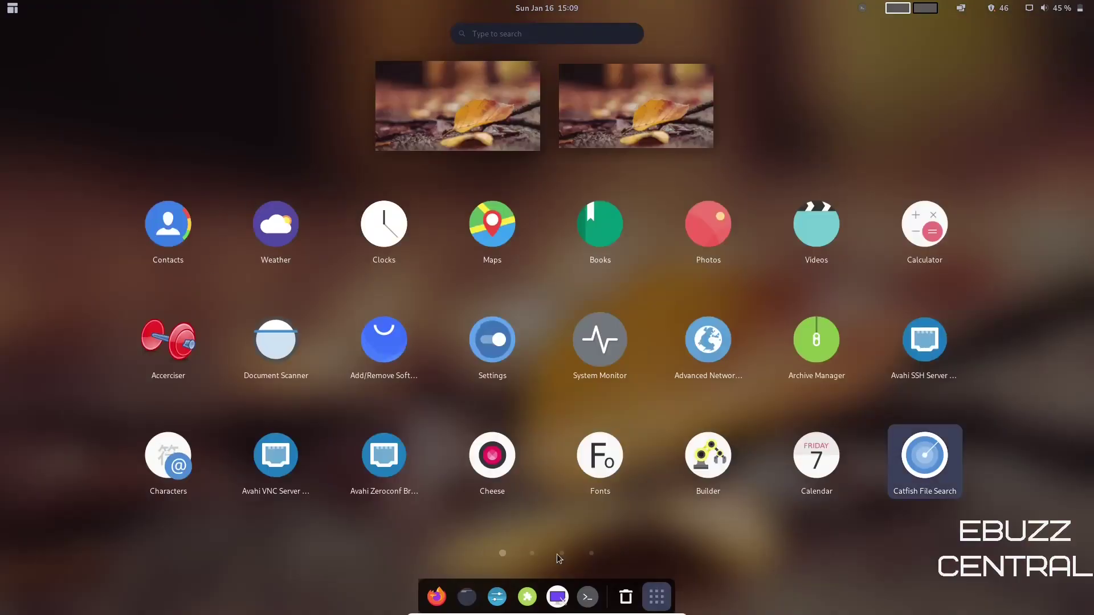
pyautogui.click(658, 598)
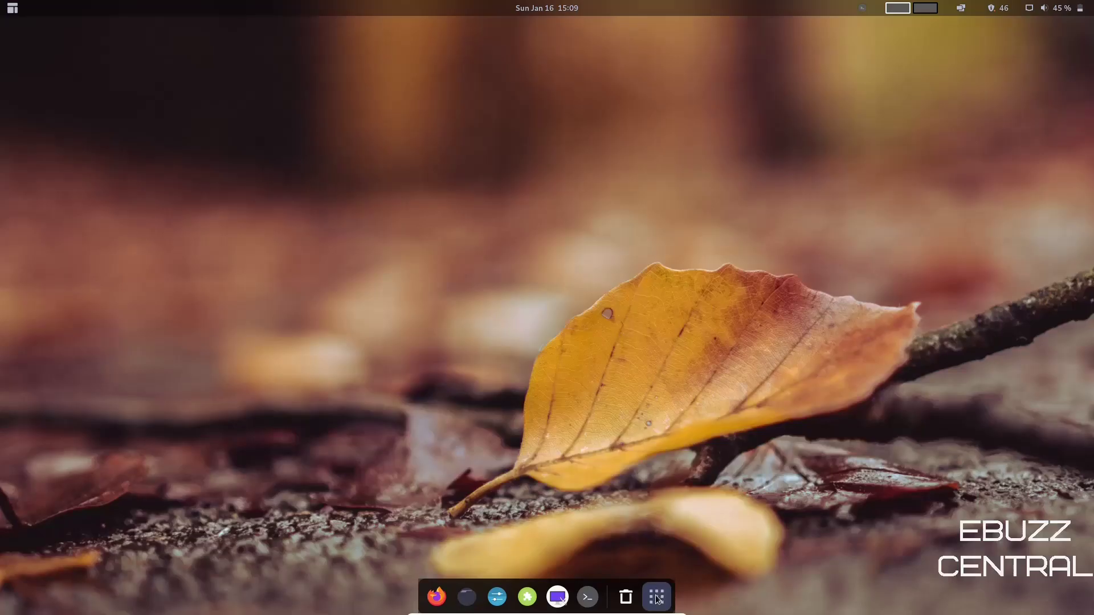
pyautogui.click(12, 10)
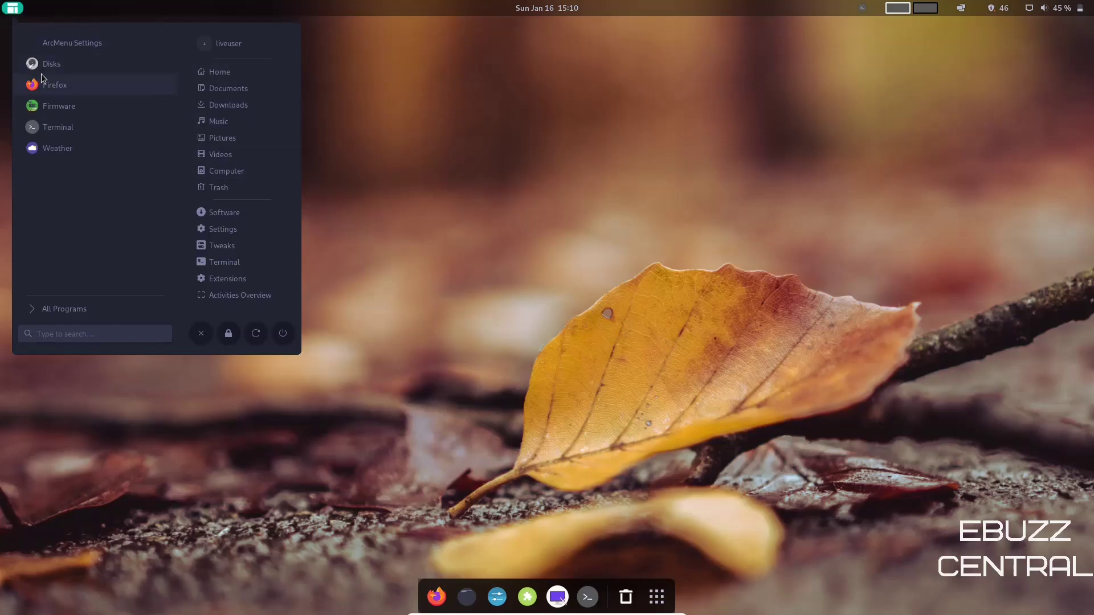
pyautogui.click(438, 179)
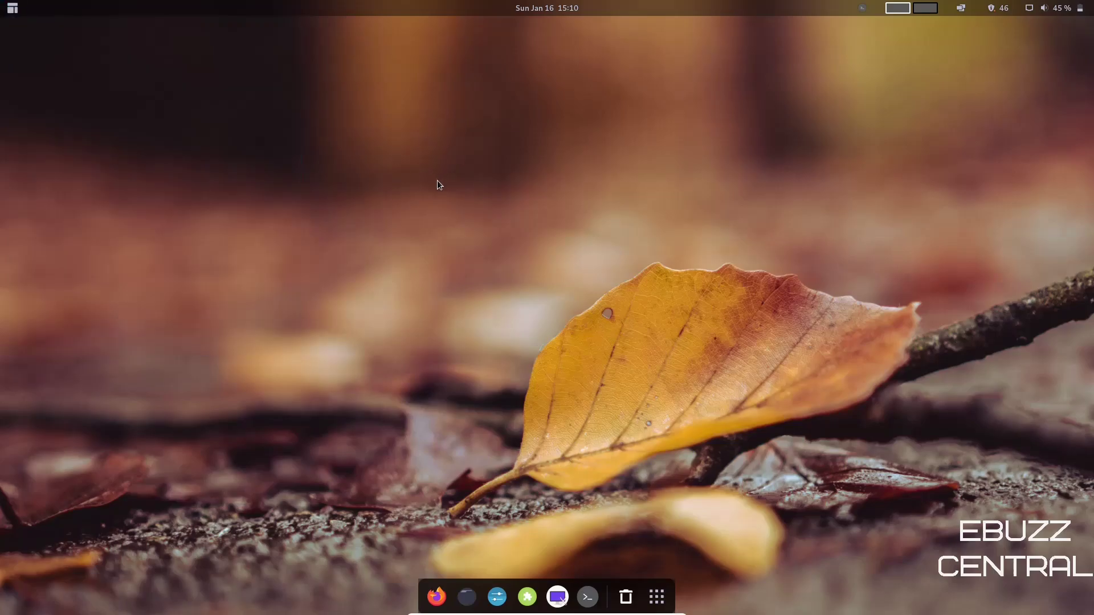
pyautogui.click(656, 597)
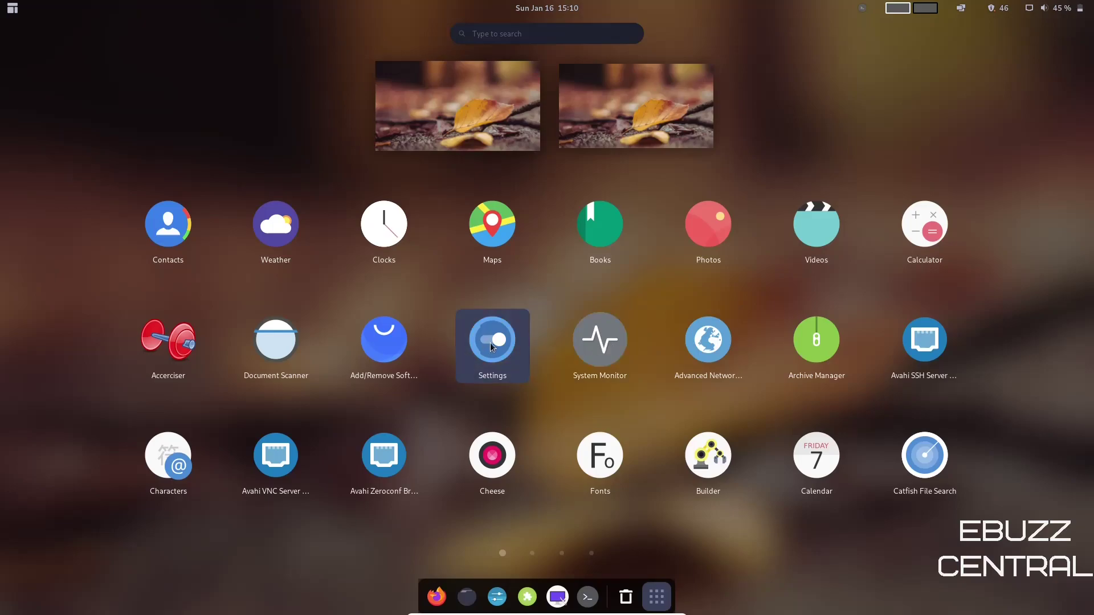
# Launch Add/Remove Software maximized and open its Preferences, authenticating when prompted
pyautogui.click(379, 338)
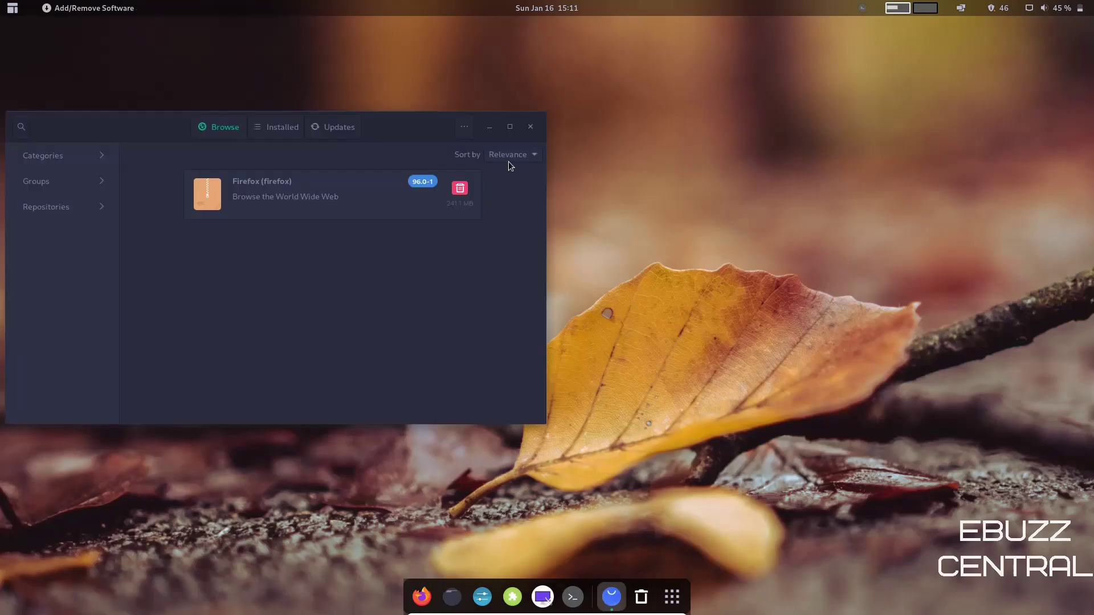
pyautogui.click(511, 126)
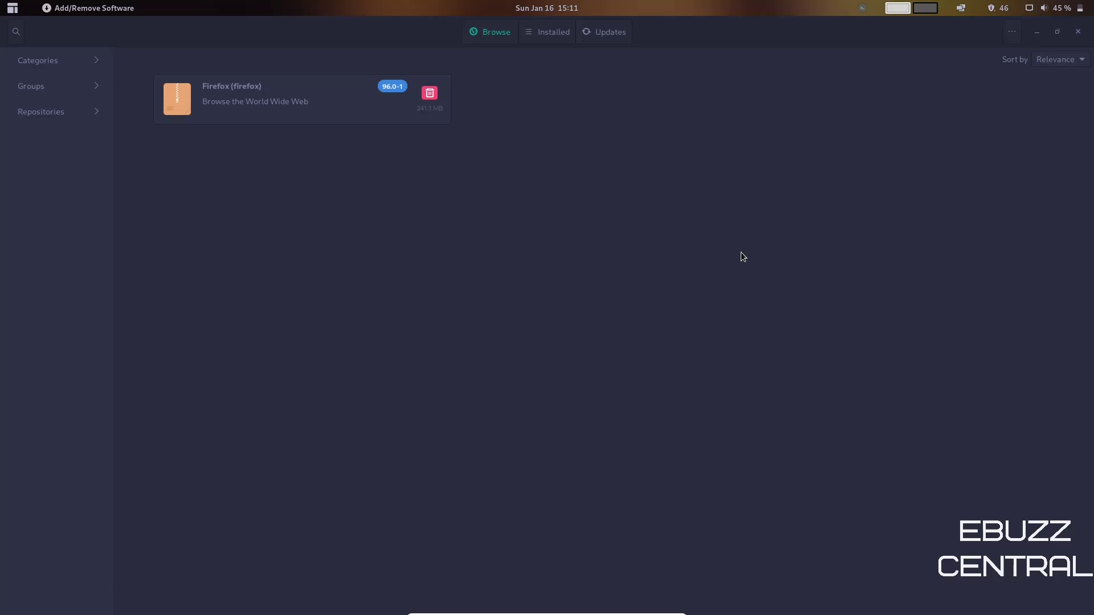
pyautogui.click(1012, 35)
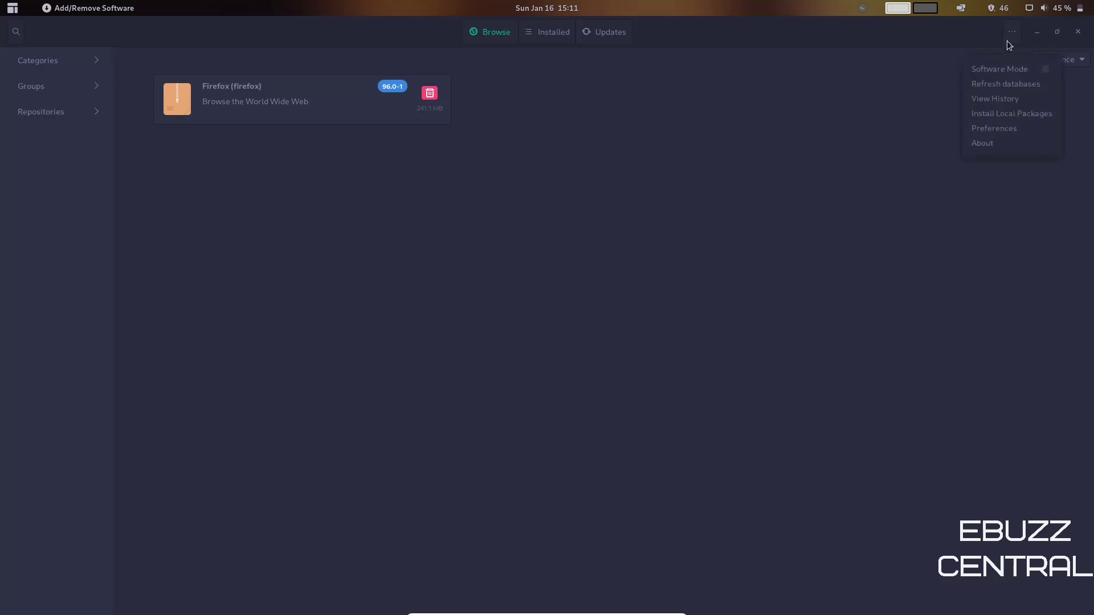
pyautogui.click(1000, 128)
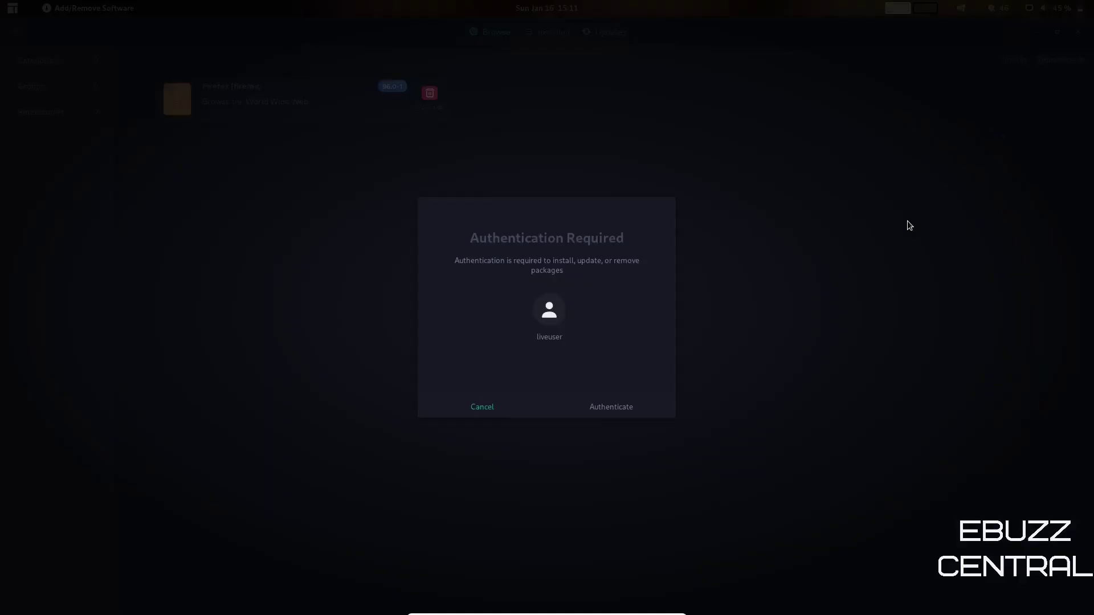
pyautogui.click(591, 409)
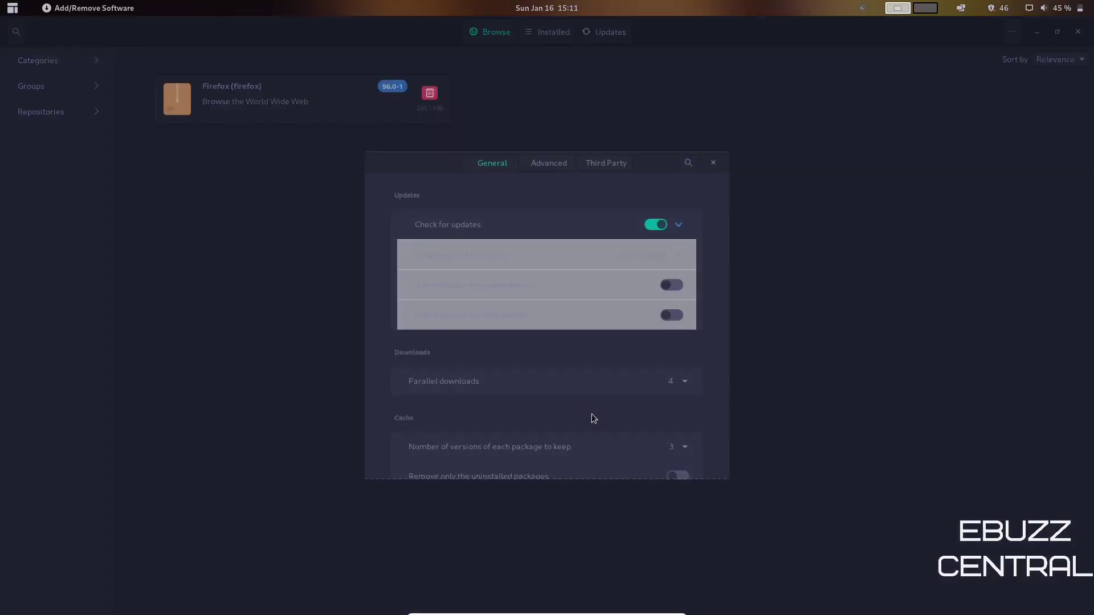
# Enable AUR support and one AUR option under Third Party, then close the preferences
pyautogui.click(609, 166)
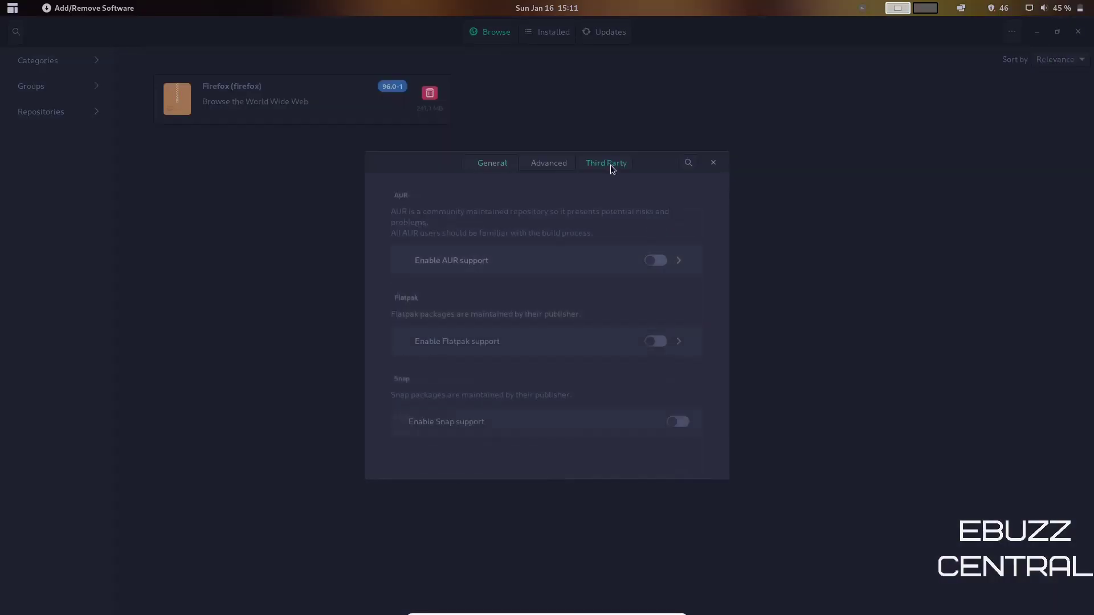
pyautogui.click(656, 260)
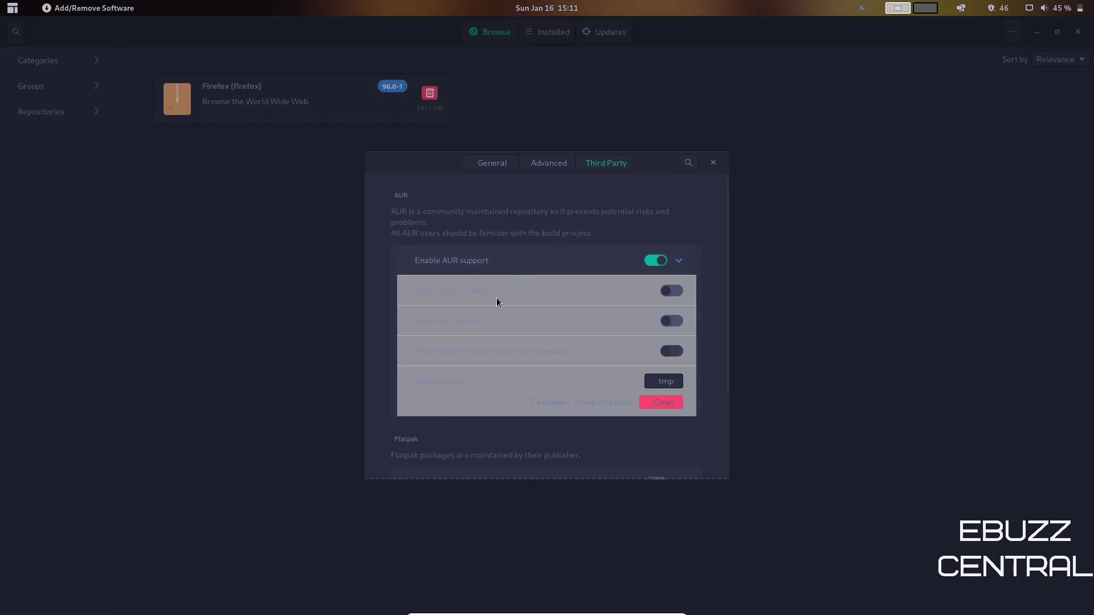
pyautogui.click(672, 322)
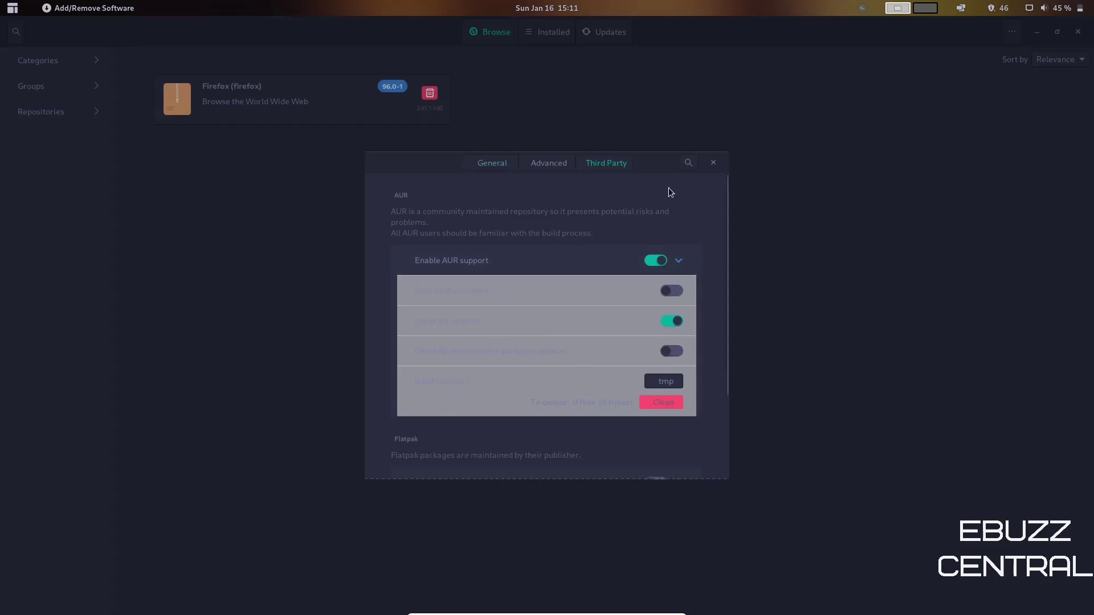
pyautogui.click(502, 165)
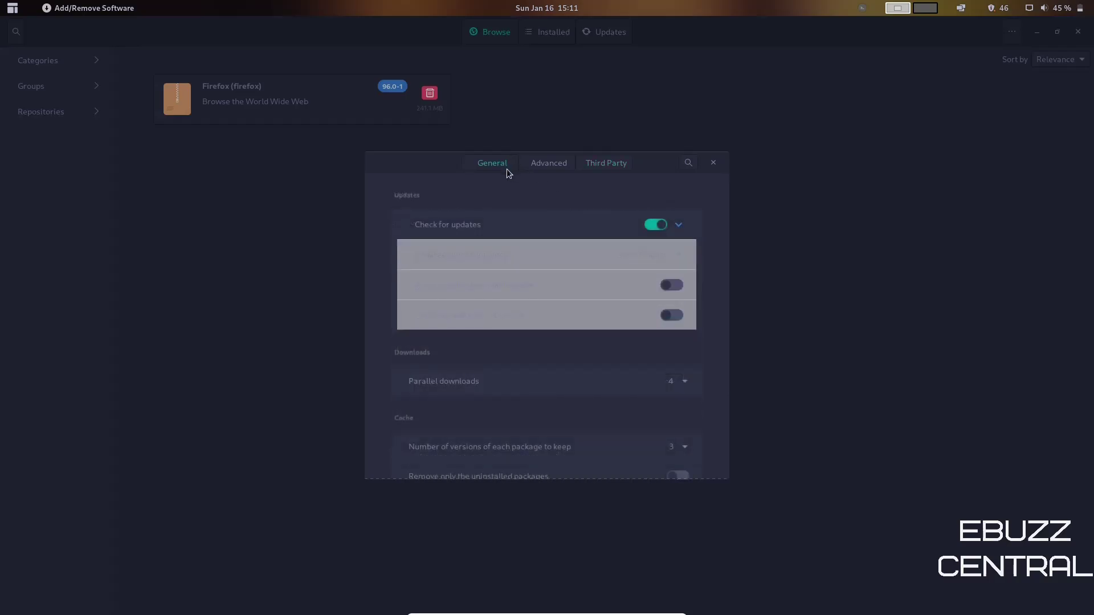
pyautogui.scroll(-2, 622, 250)
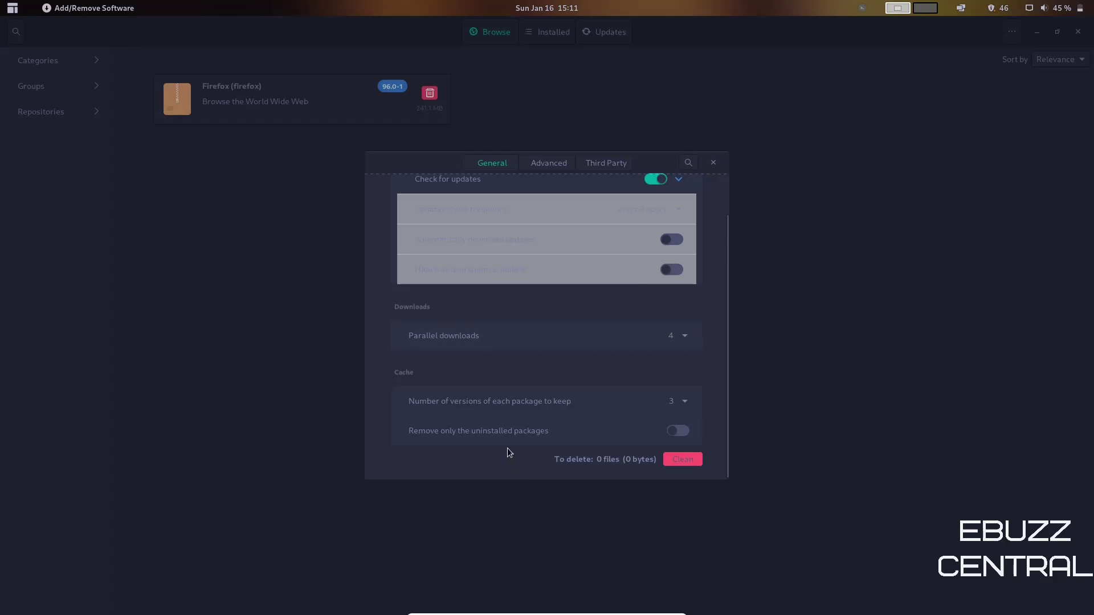
pyautogui.scroll(2, 569, 399)
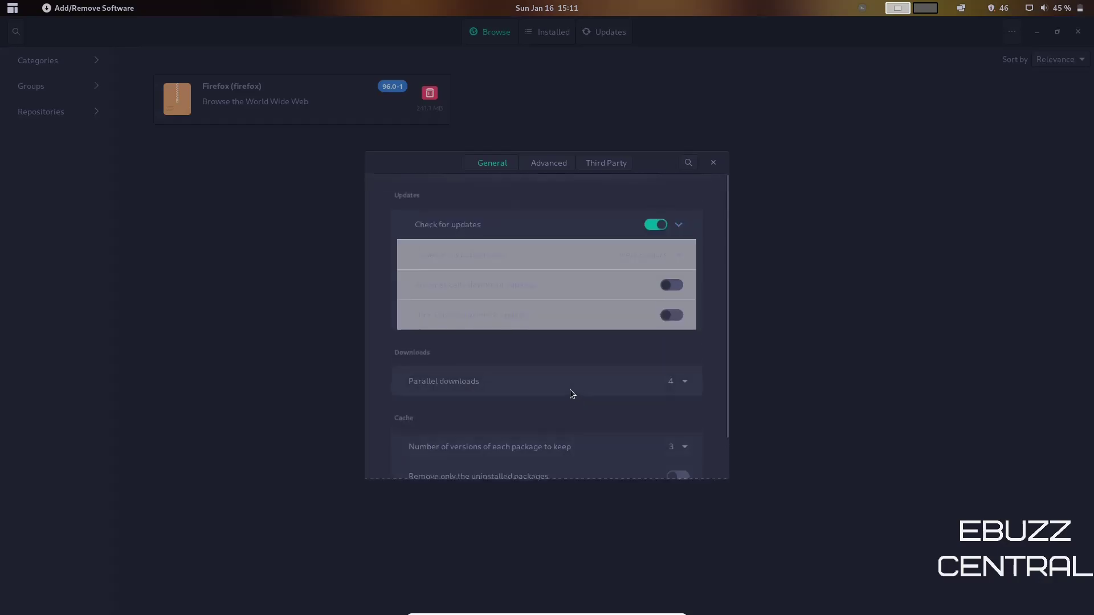
pyautogui.click(713, 163)
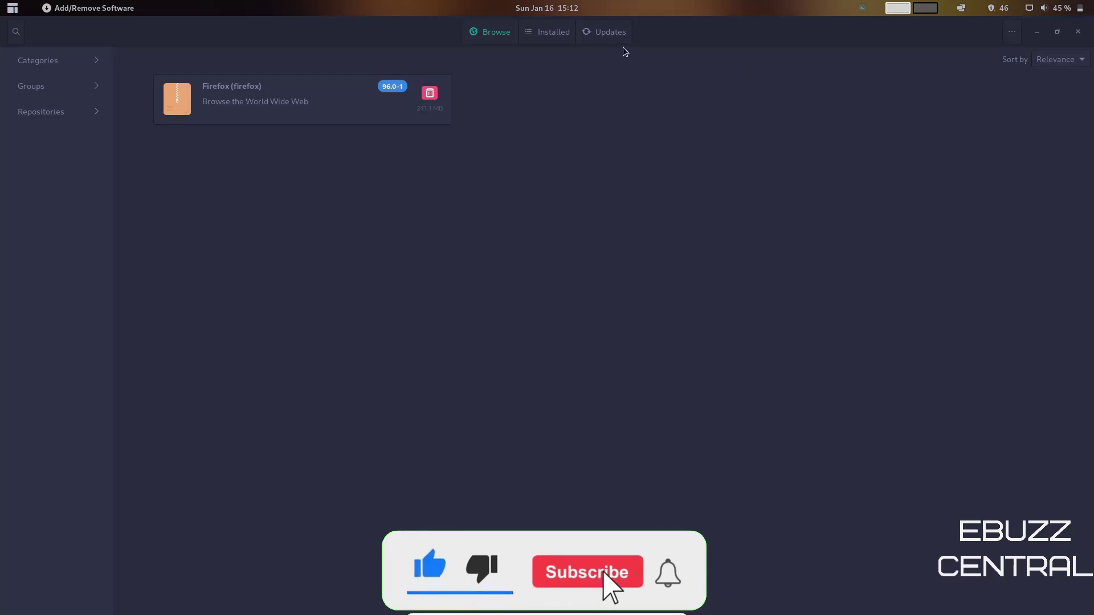
pyautogui.click(601, 34)
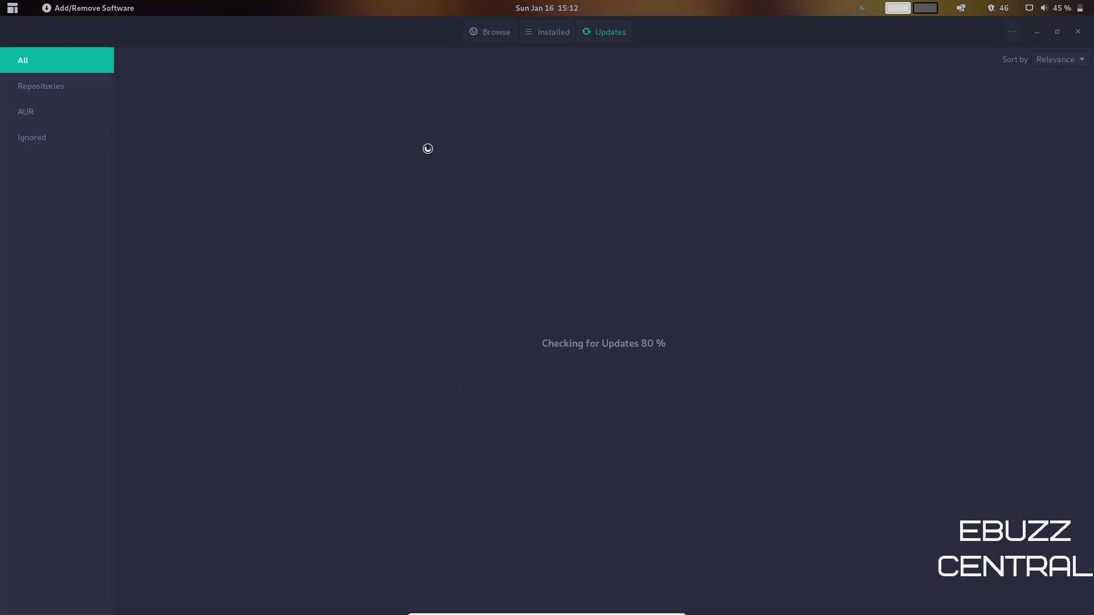
pyautogui.scroll(-3, 575, 323)
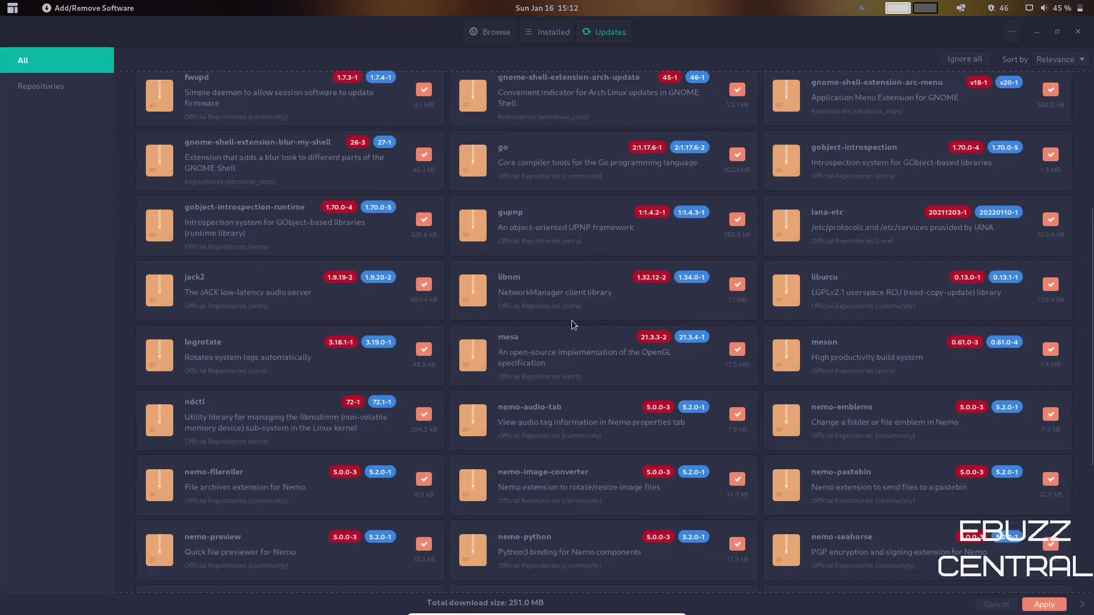
pyautogui.scroll(-5, 567, 333)
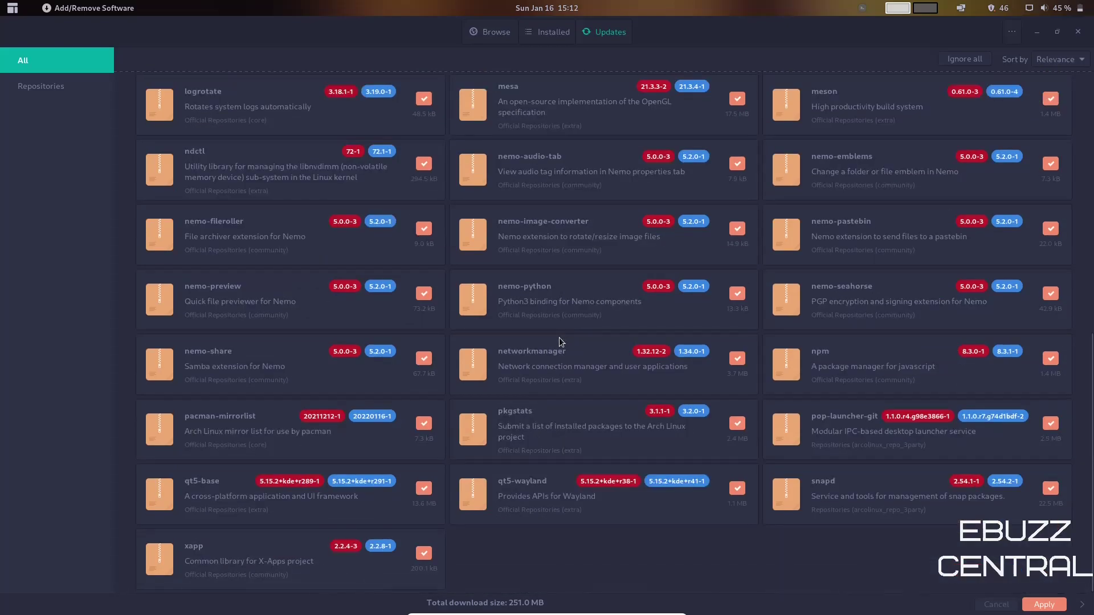
pyautogui.scroll(10, 561, 342)
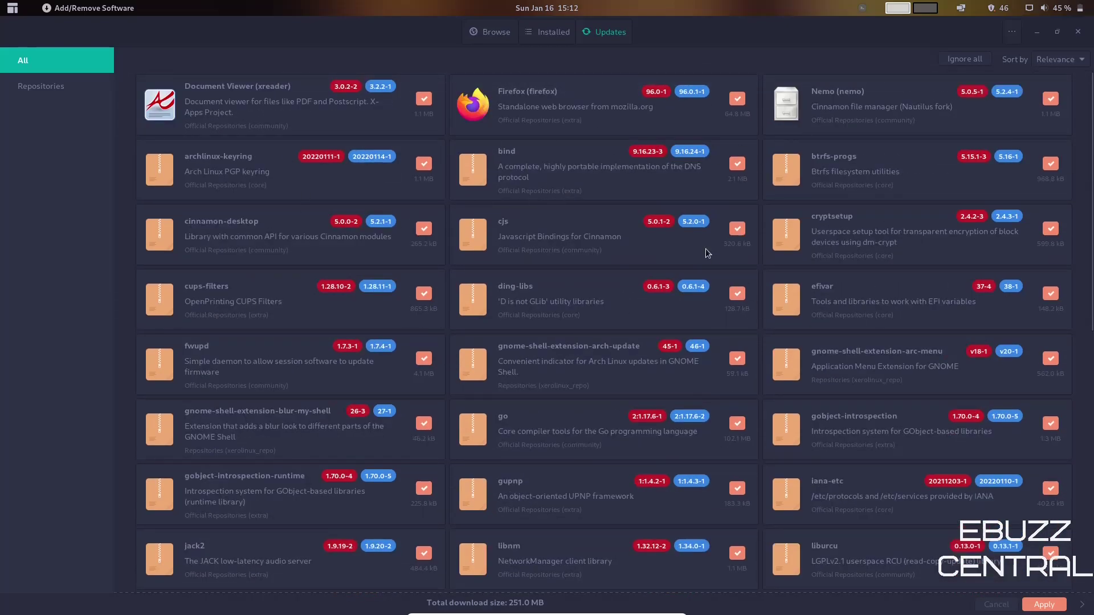
pyautogui.click(544, 32)
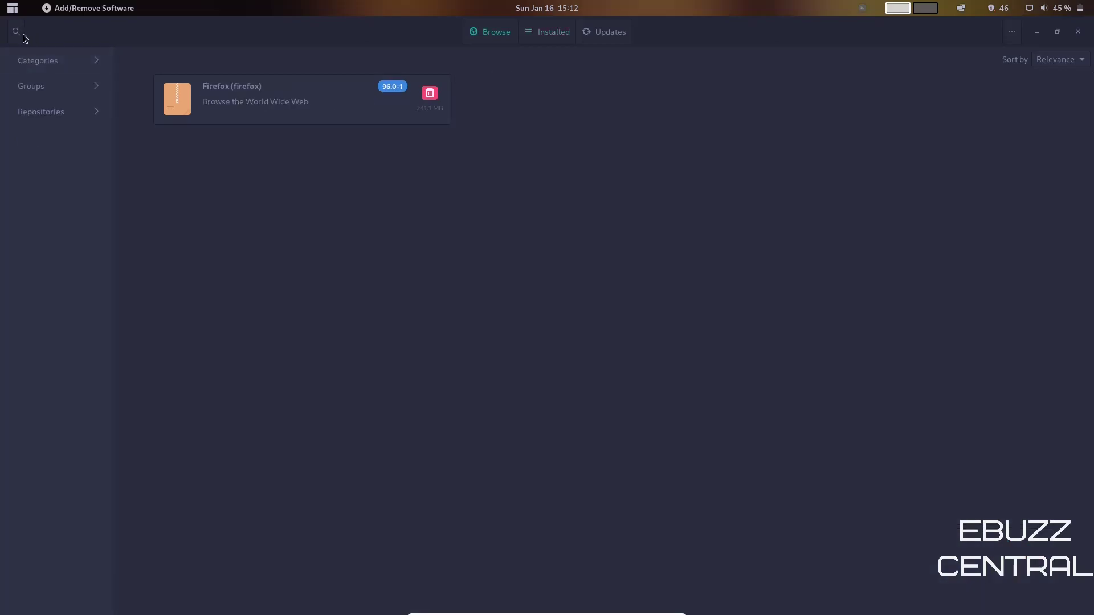
# Search Pamac for 'obs-studio', review the AUR results, then return to Browse
pyautogui.click(19, 35)
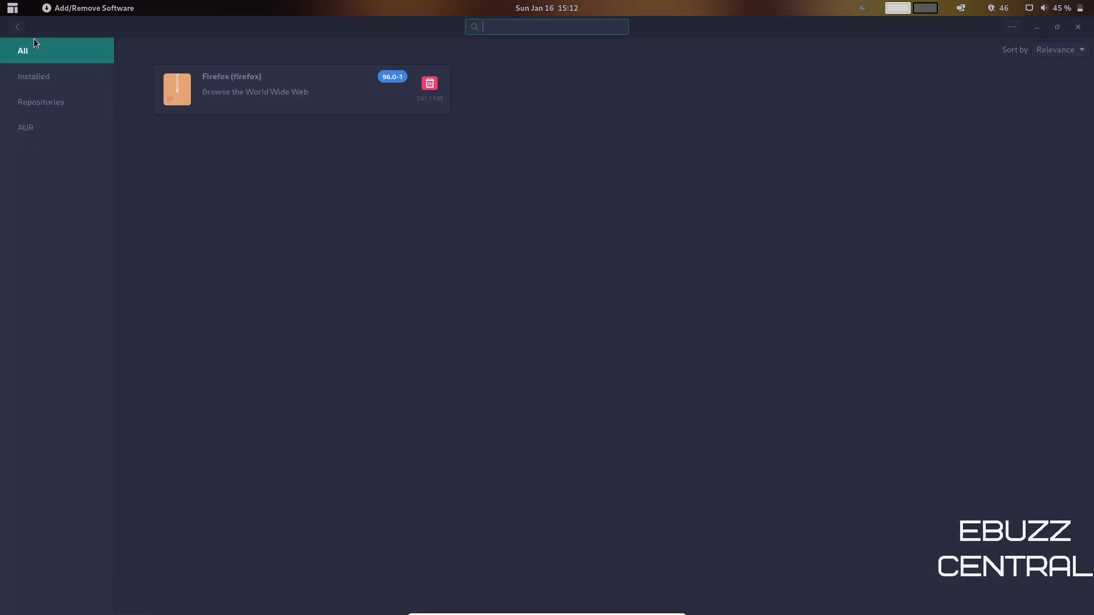
pyautogui.write('obs-studio')
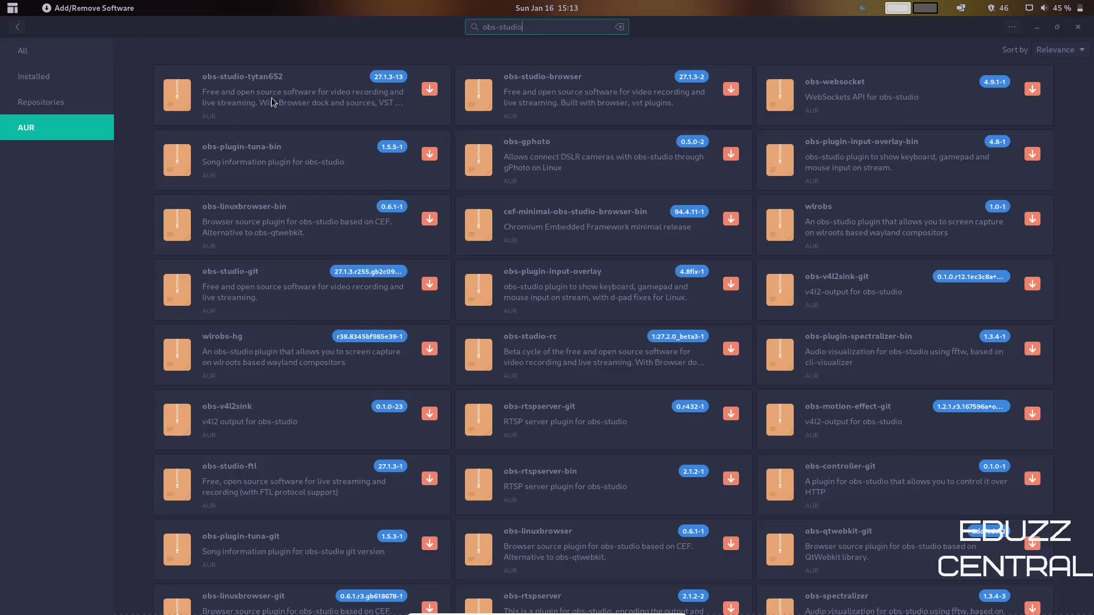
pyautogui.click(16, 28)
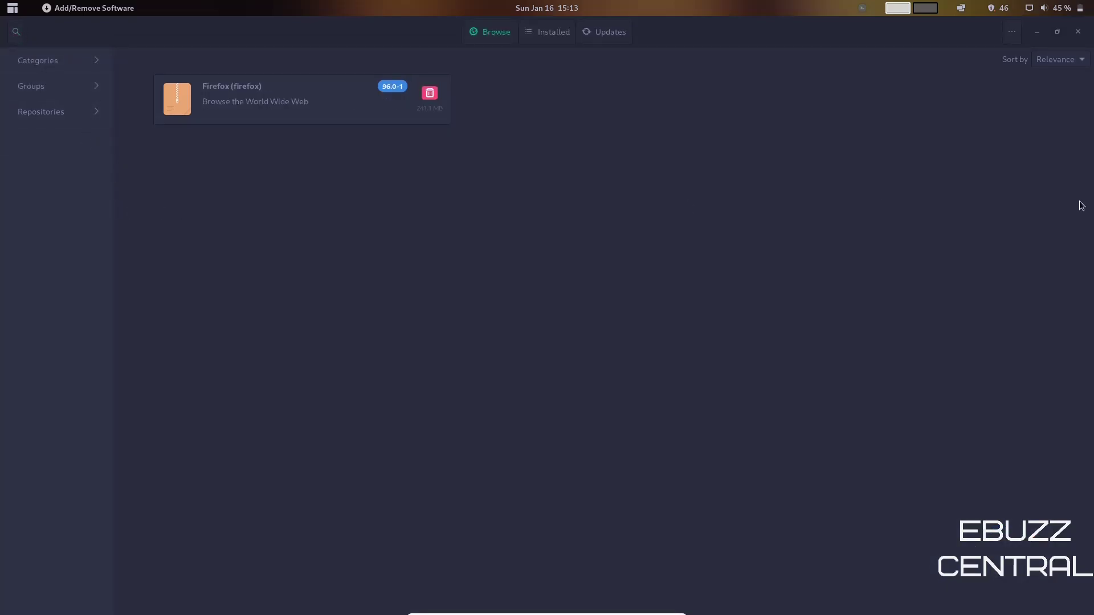
# Close Add/Remove Software, open the app grid, and scroll to page 2 and back to page 1
pyautogui.click(1077, 32)
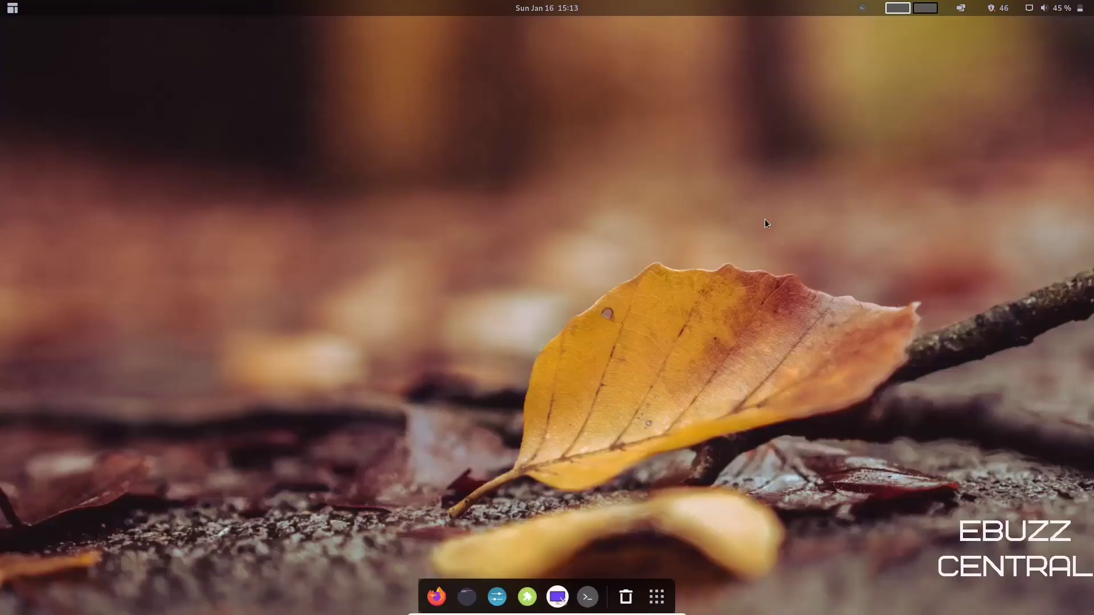
pyautogui.click(666, 603)
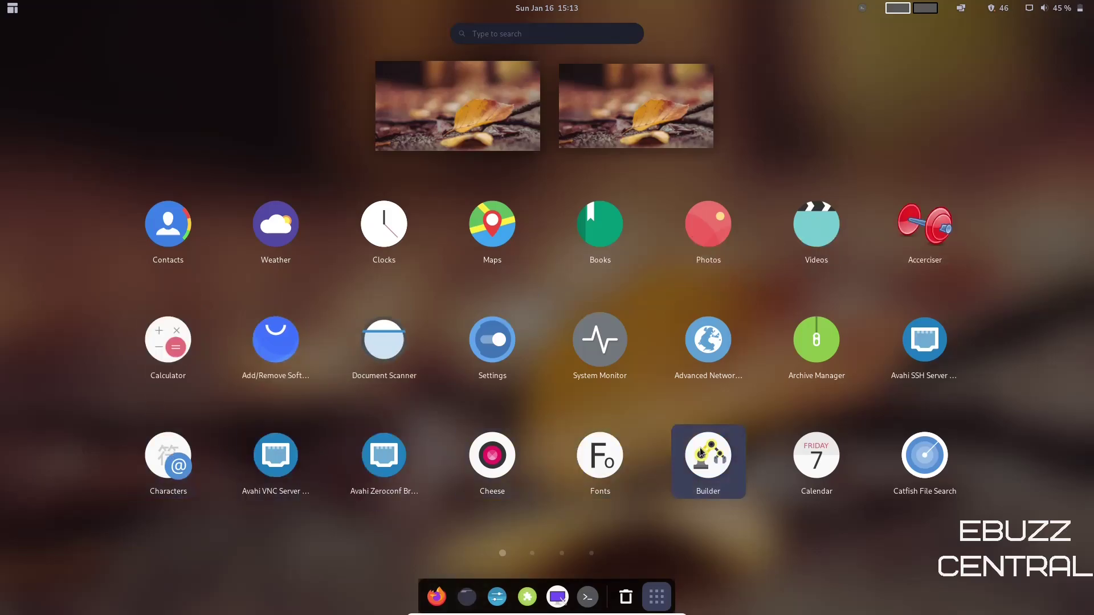
pyautogui.scroll(-1, 836, 428)
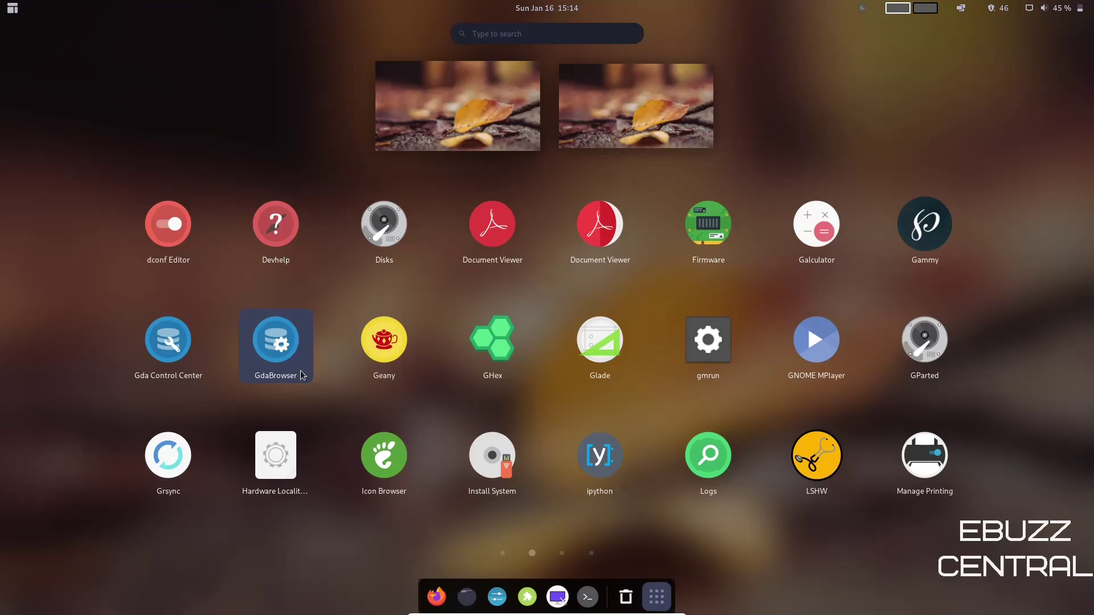
pyautogui.scroll(1, 294, 376)
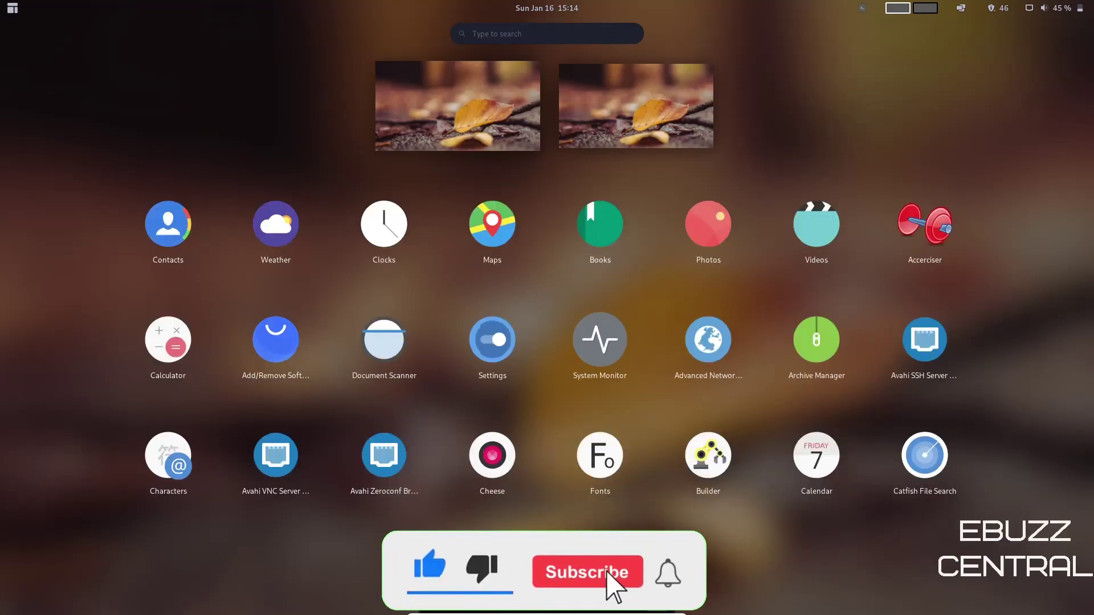
# Dismiss the app grid with the Super key to show the bare desktop
pyautogui.press('super')
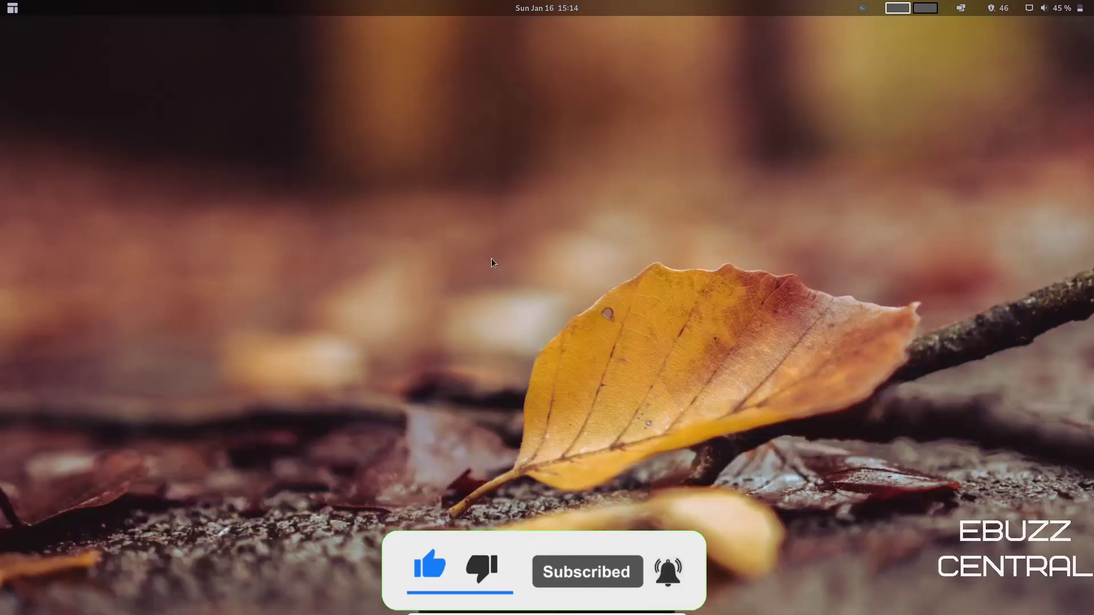